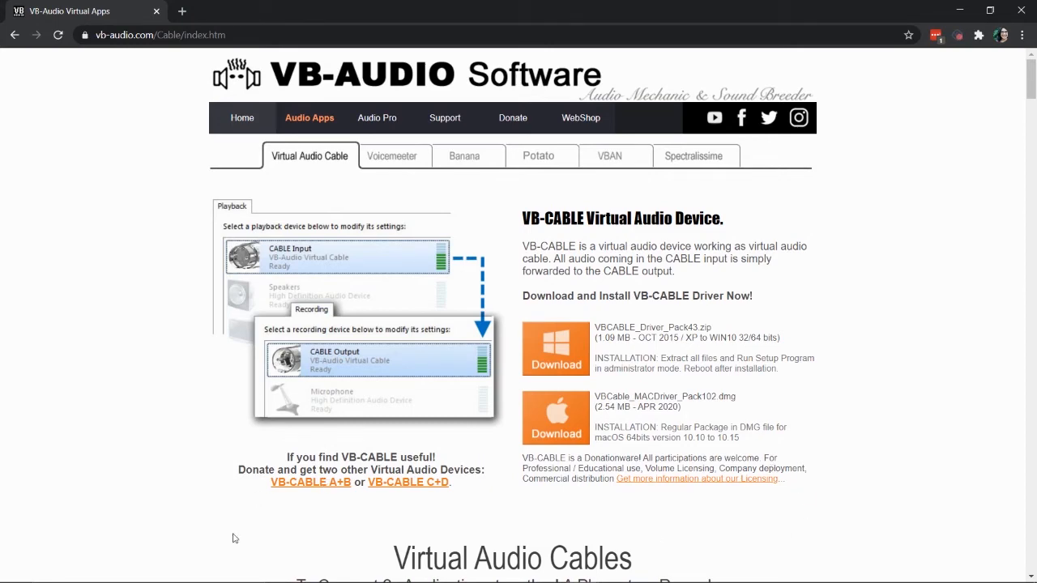
# Open the web shop page for the VB-Cable A+B download for Windows.
pyautogui.click(300, 483)
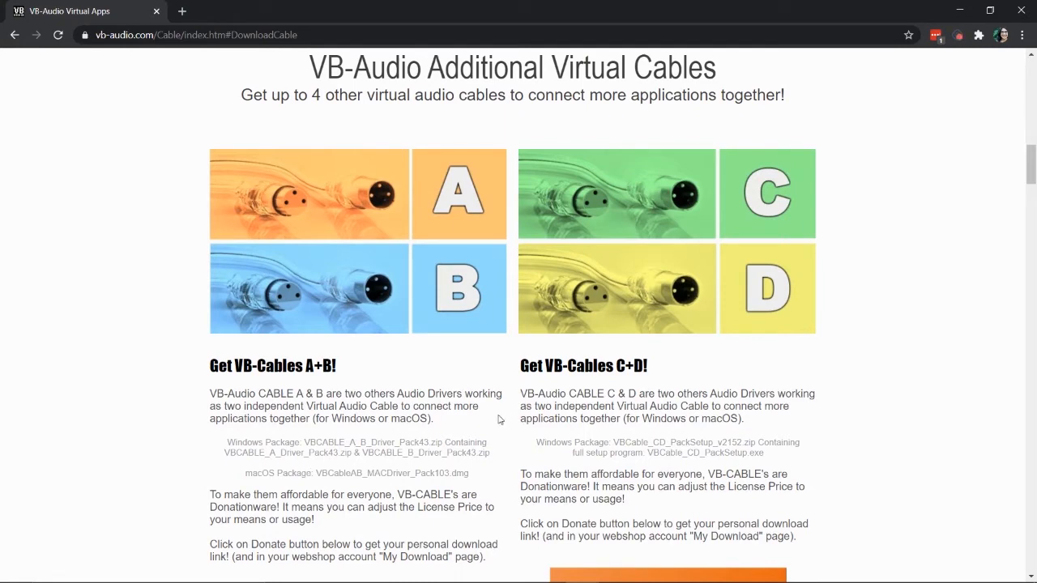
pyautogui.scroll(-2, 419, 383)
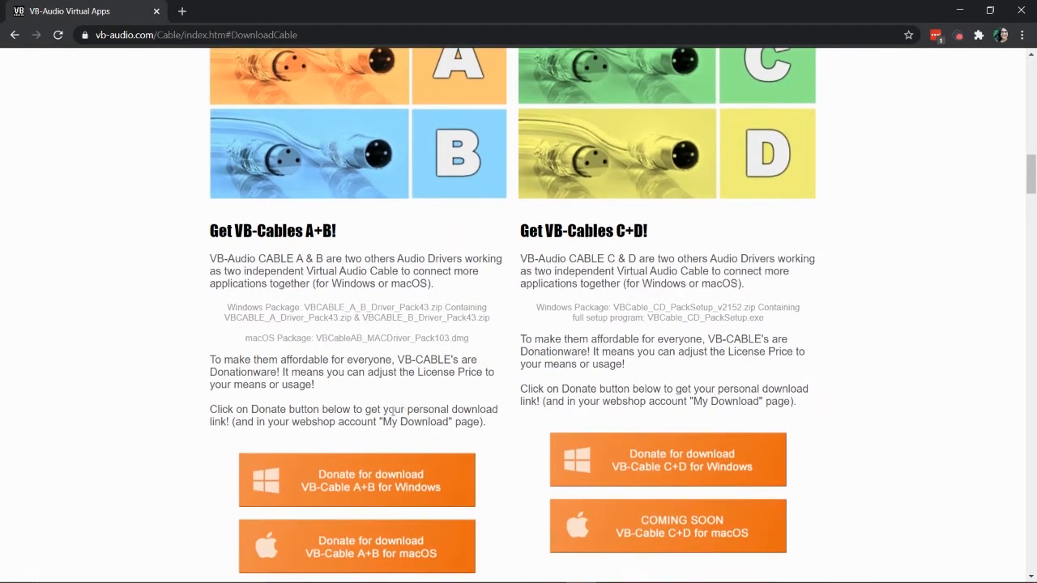
pyautogui.scroll(-2, 387, 412)
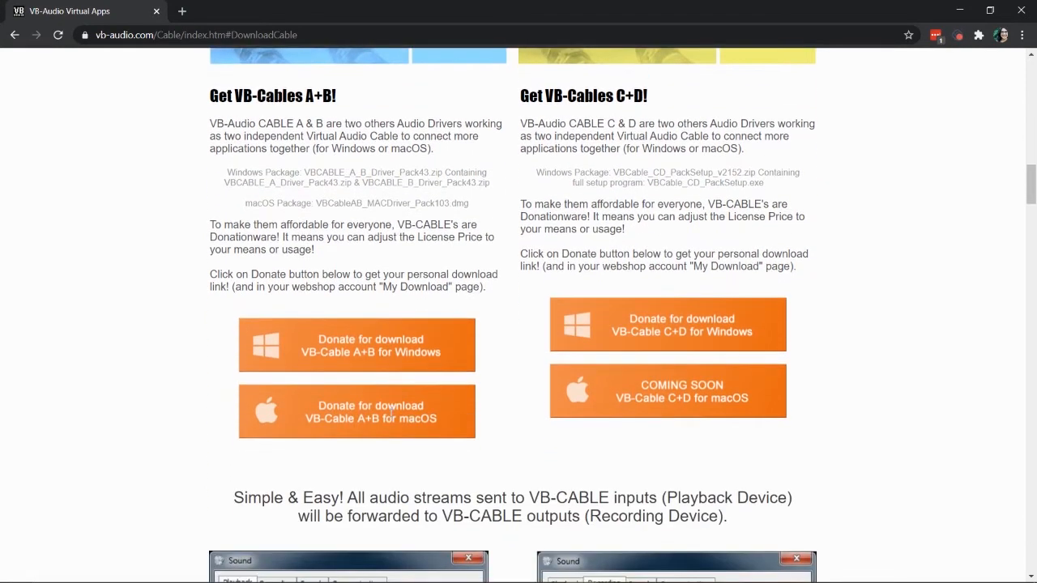
pyautogui.click(320, 347)
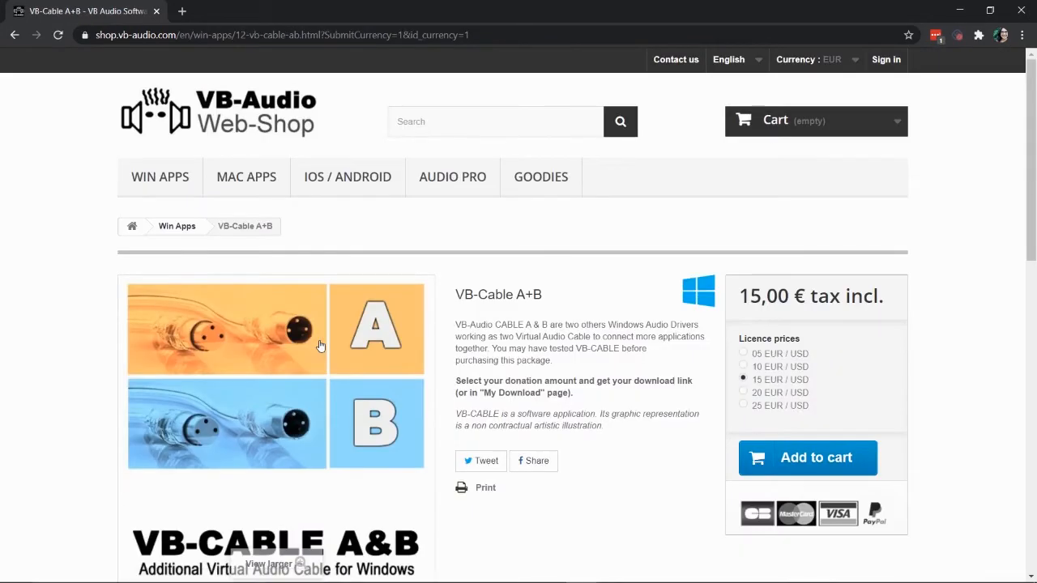
# Review the VB-Cable A+B product page and select the 05 EUR / USD licence price.
pyautogui.scroll(-2, 324, 344)
pyautogui.scroll(-2, 326, 343)
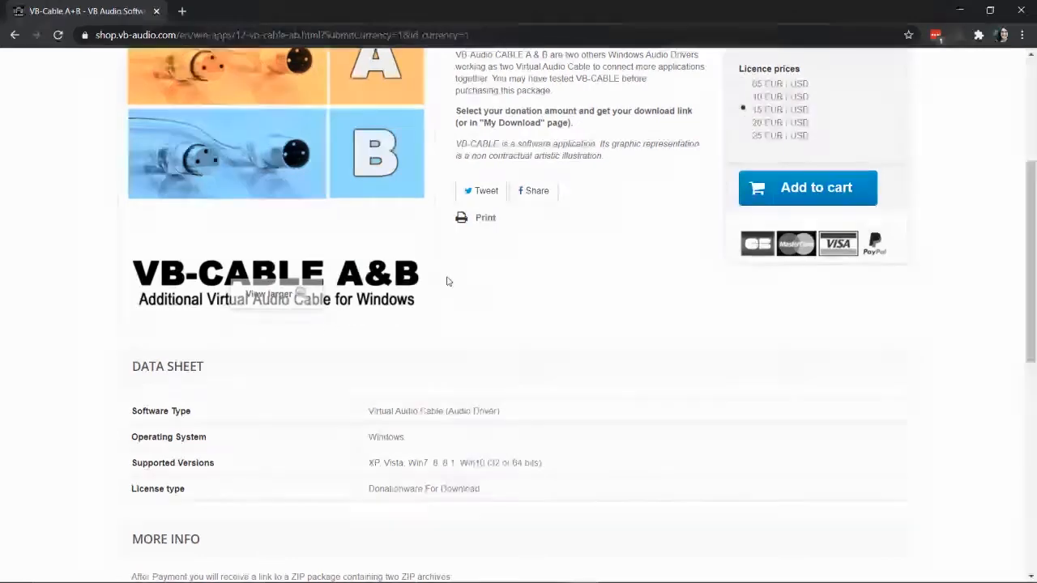
pyautogui.scroll(3, 439, 290)
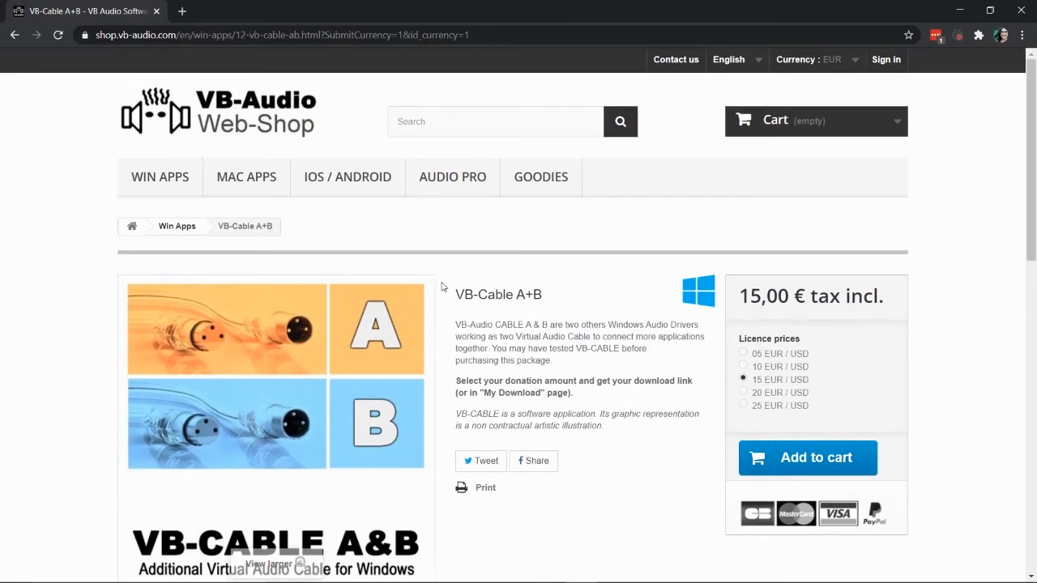
pyautogui.scroll(-1, 576, 312)
pyautogui.click(743, 286)
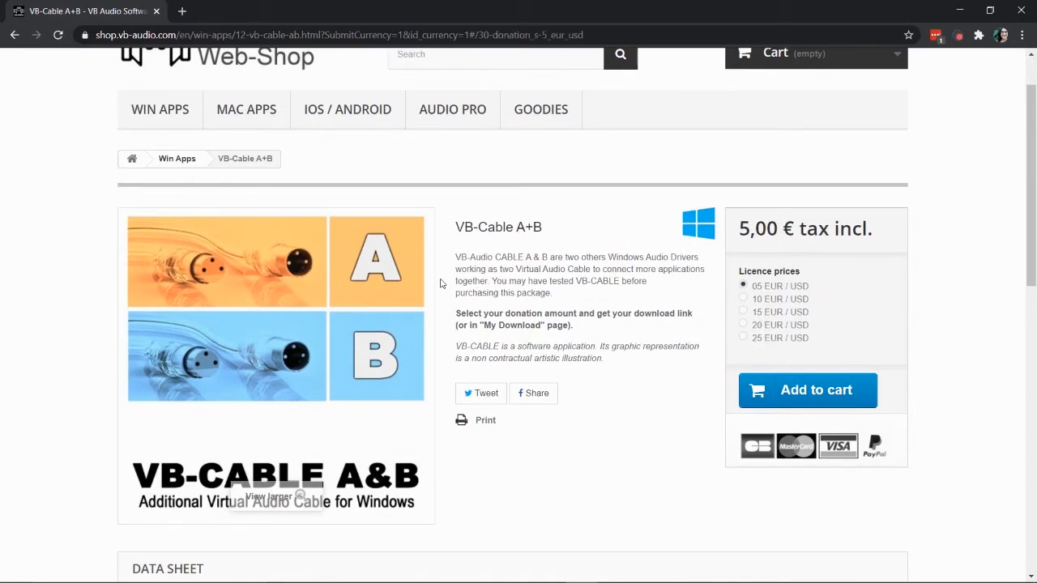
# Return to the VB-CABLE page, open the Voicemeeter Banana page and examine its download, installation and donation options.
pyautogui.click(14, 36)
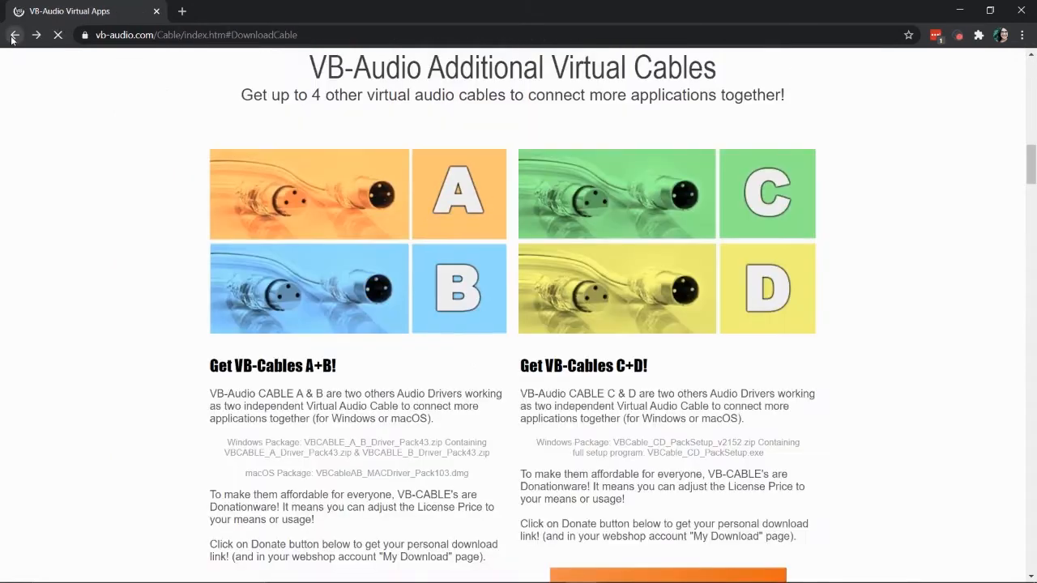
pyautogui.click(14, 35)
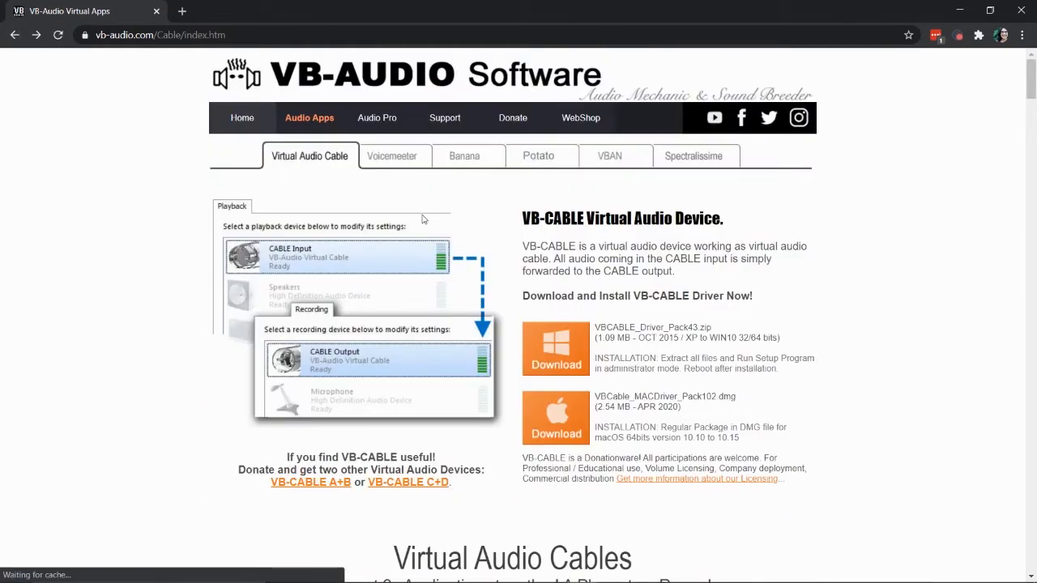
pyautogui.click(463, 159)
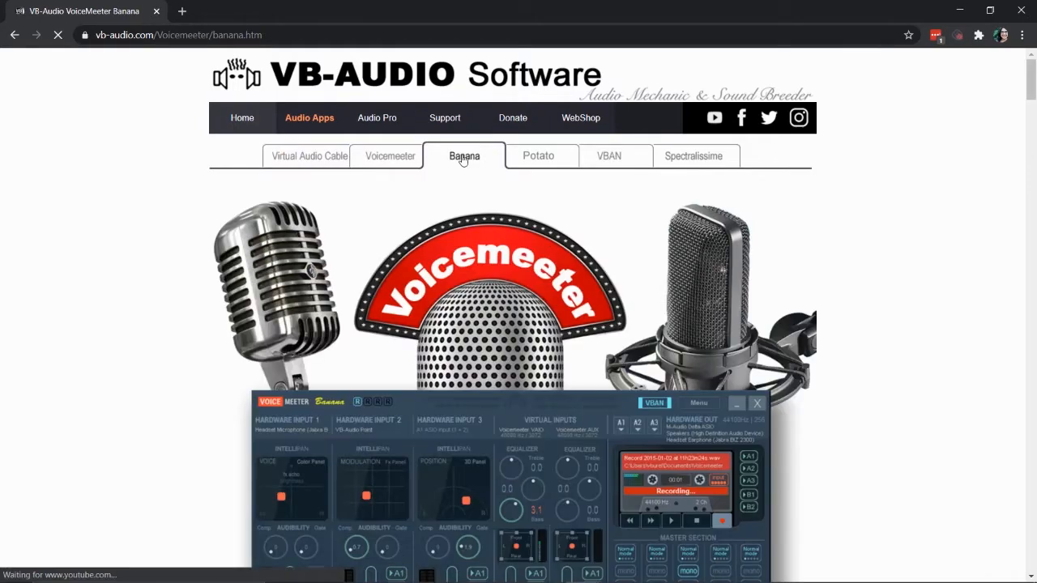
pyautogui.scroll(-3, 463, 162)
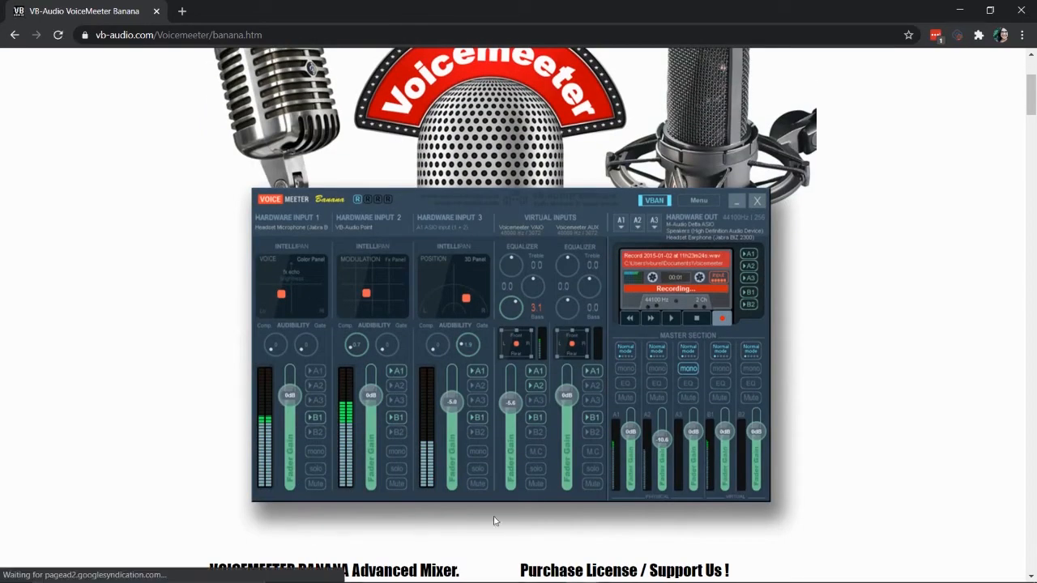
pyautogui.scroll(-2, 690, 365)
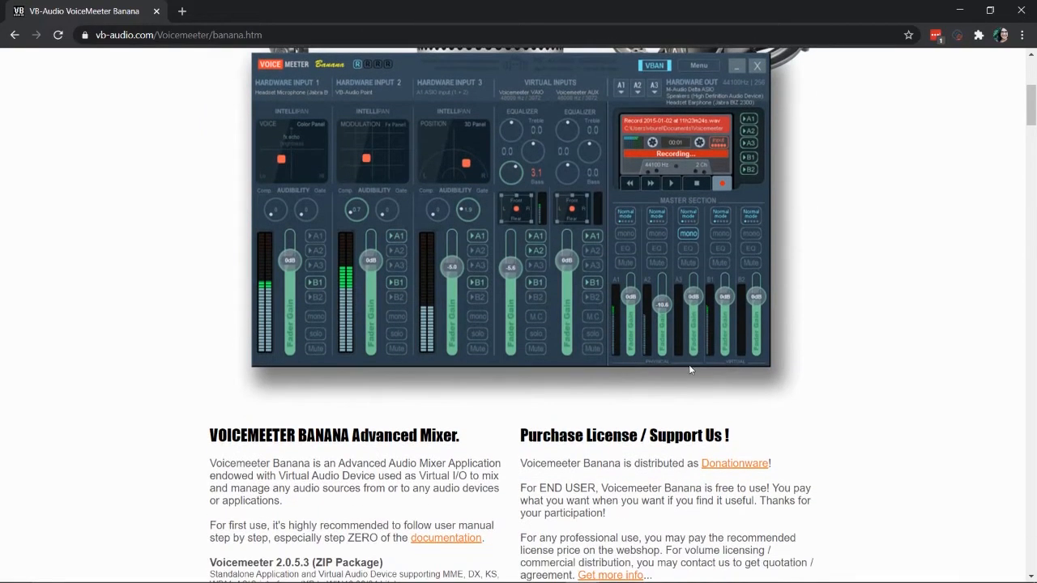
pyautogui.scroll(-4, 690, 369)
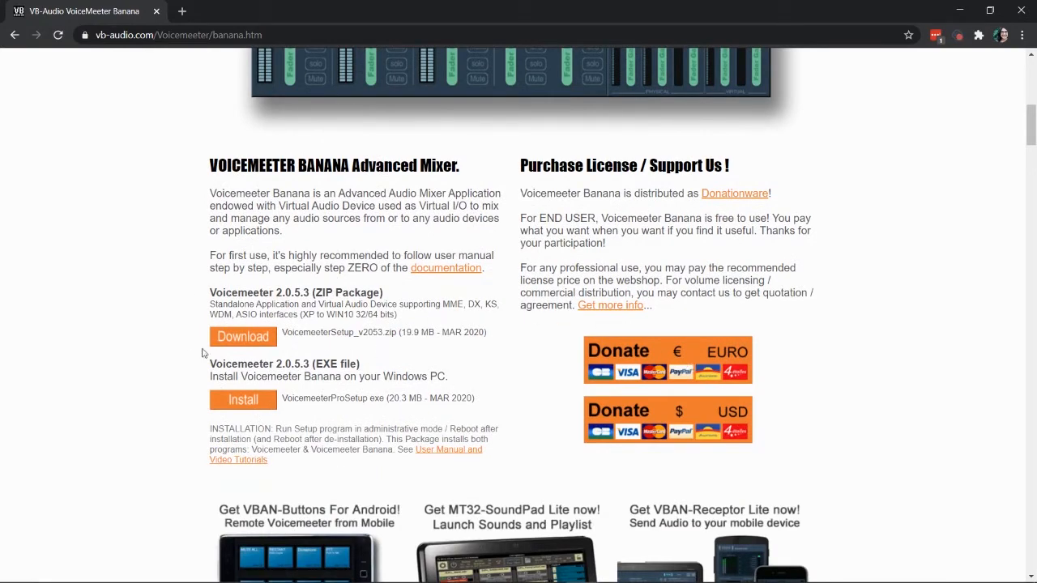
pyautogui.scroll(-2, 506, 377)
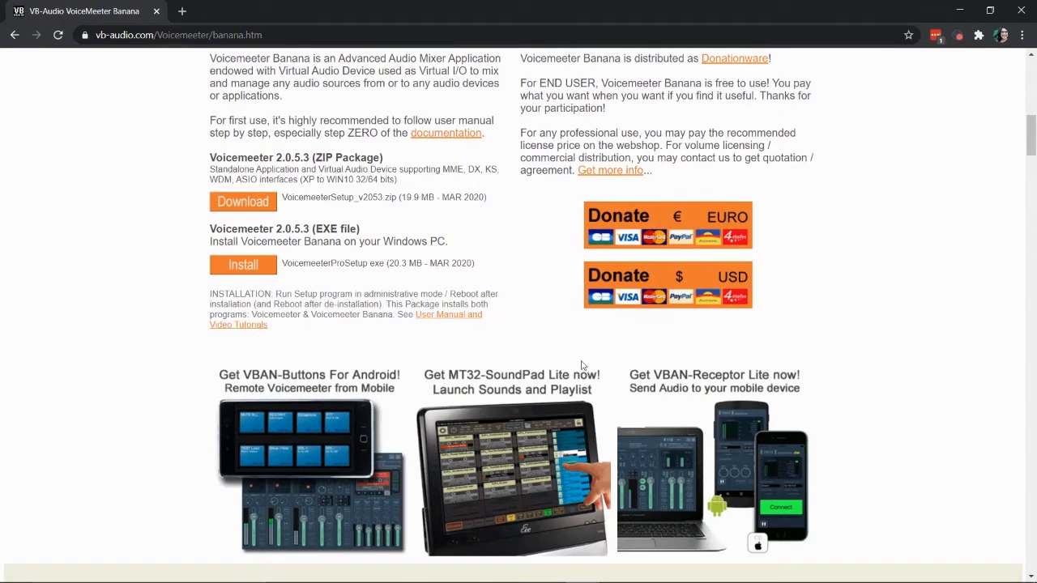
pyautogui.scroll(3, 456, 177)
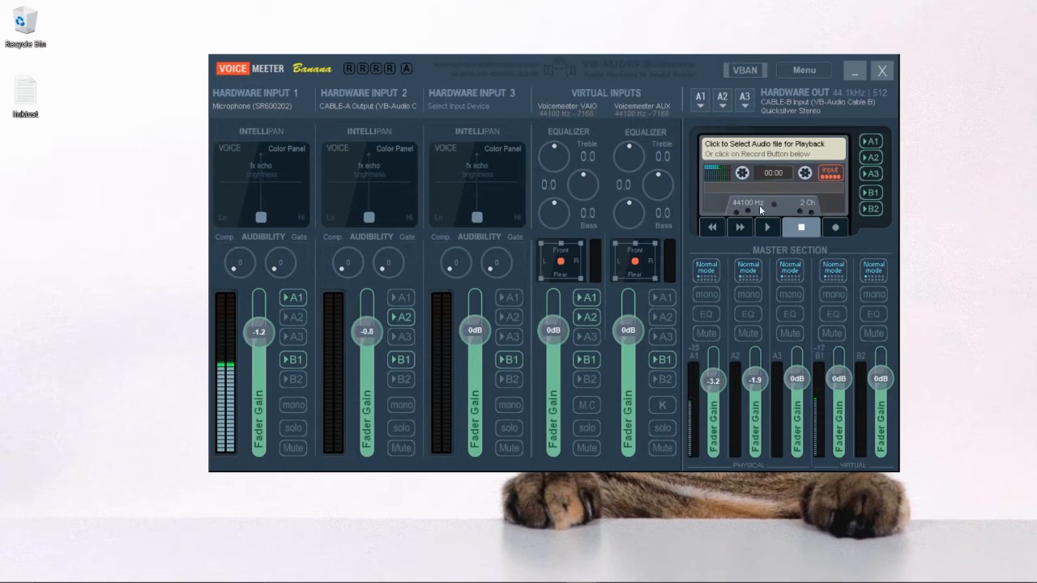
# Check which devices are assigned to Hardware Input 1 and Hardware Input 2 in Voicemeeter Banana.
pyautogui.click(589, 317)
pyautogui.click(247, 103)
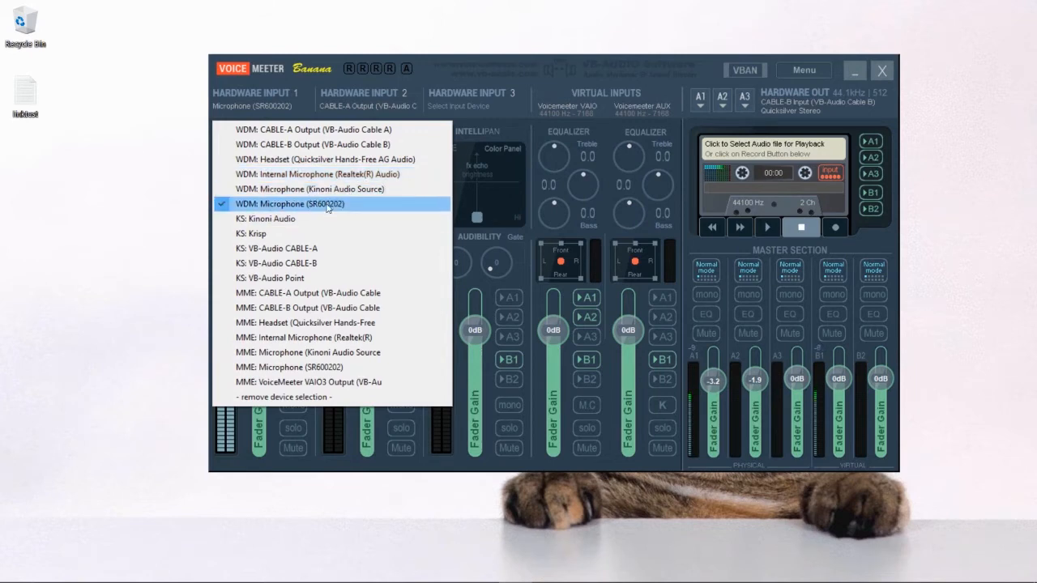
pyautogui.click(283, 80)
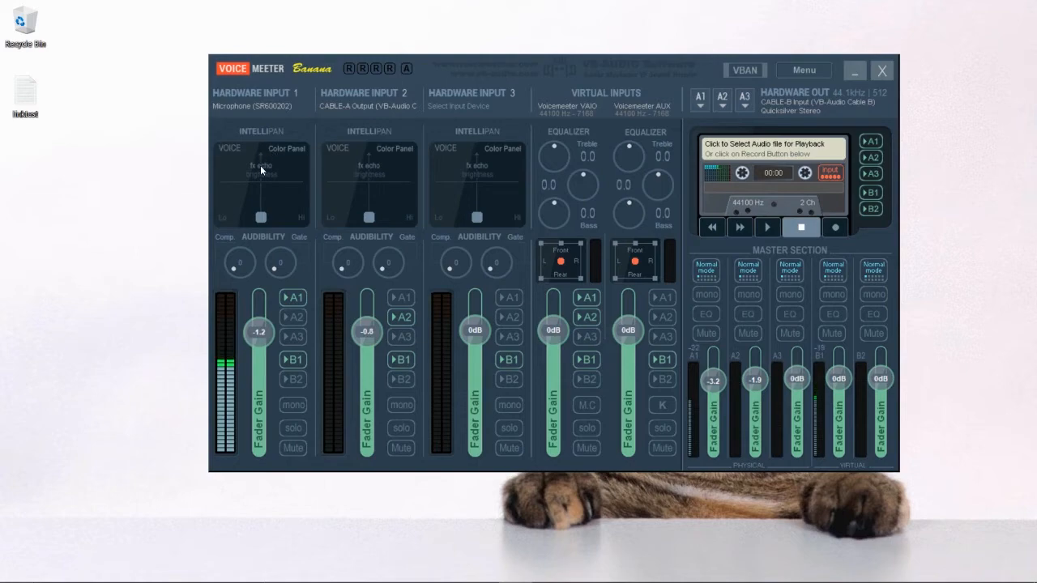
pyautogui.click(378, 105)
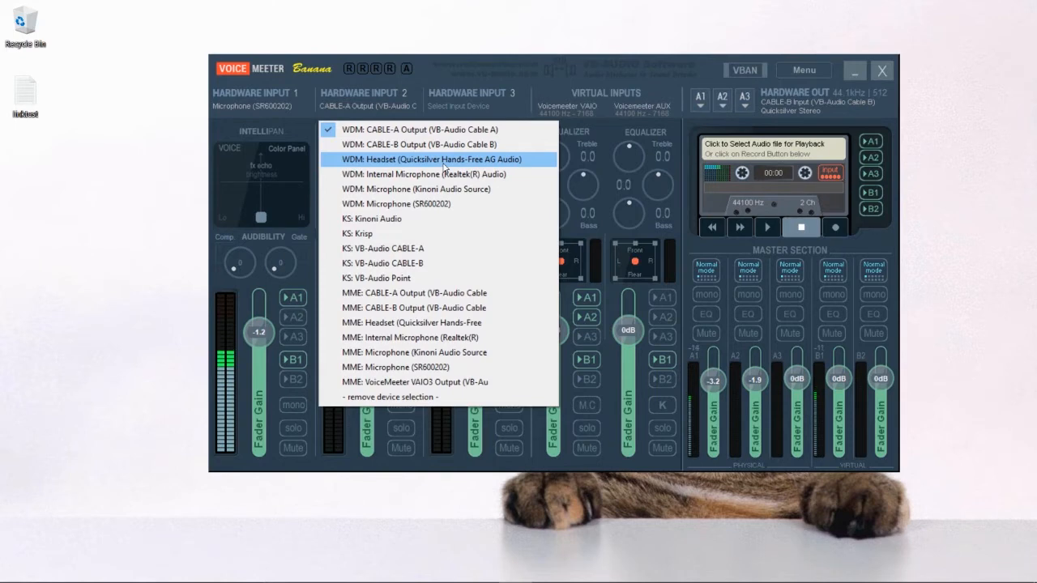
pyautogui.click(433, 114)
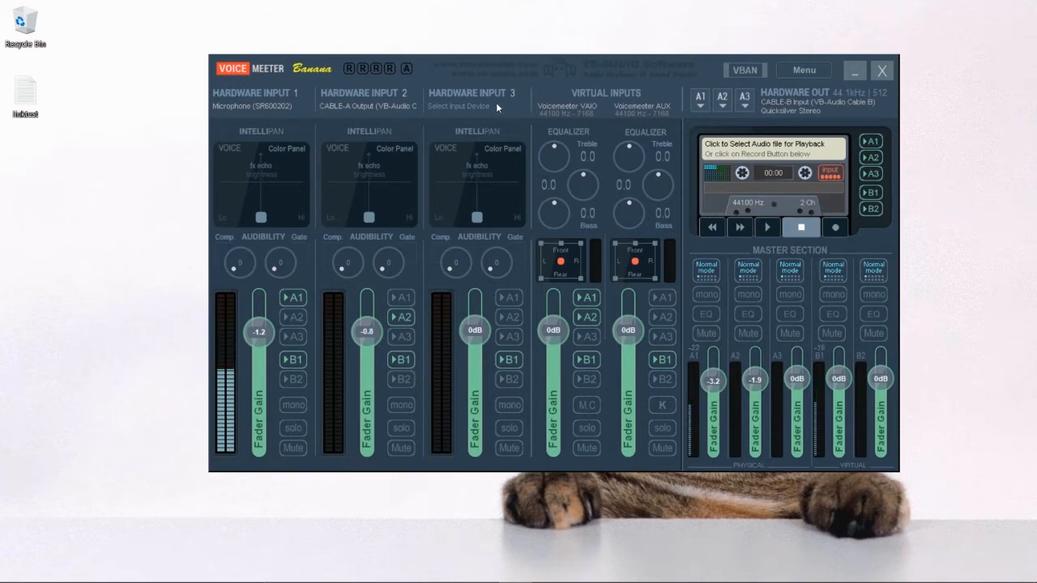
# Check which output devices are assigned to hardware outputs A1 and A2.
pyautogui.click(700, 105)
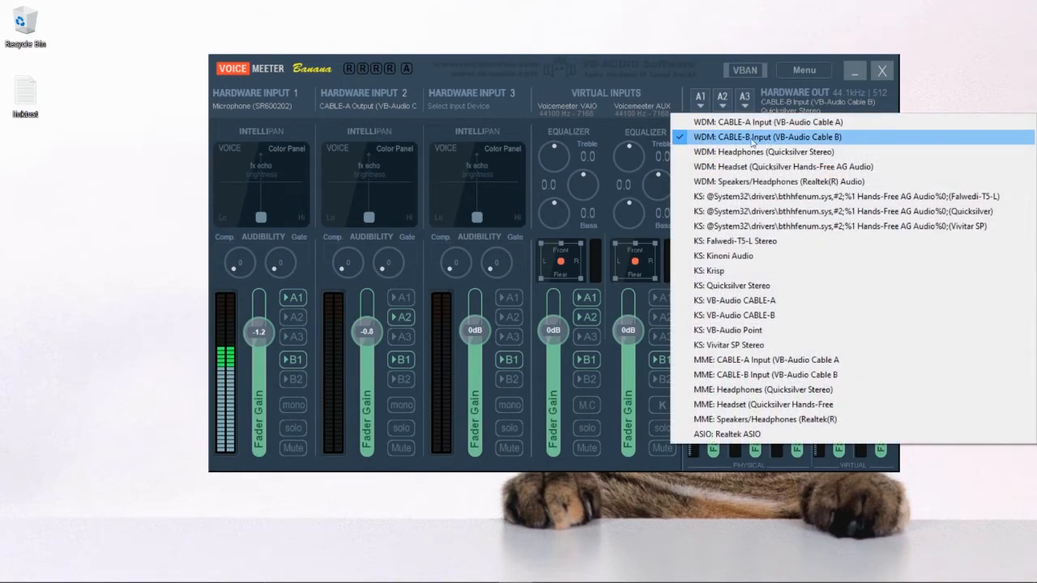
pyautogui.click(722, 99)
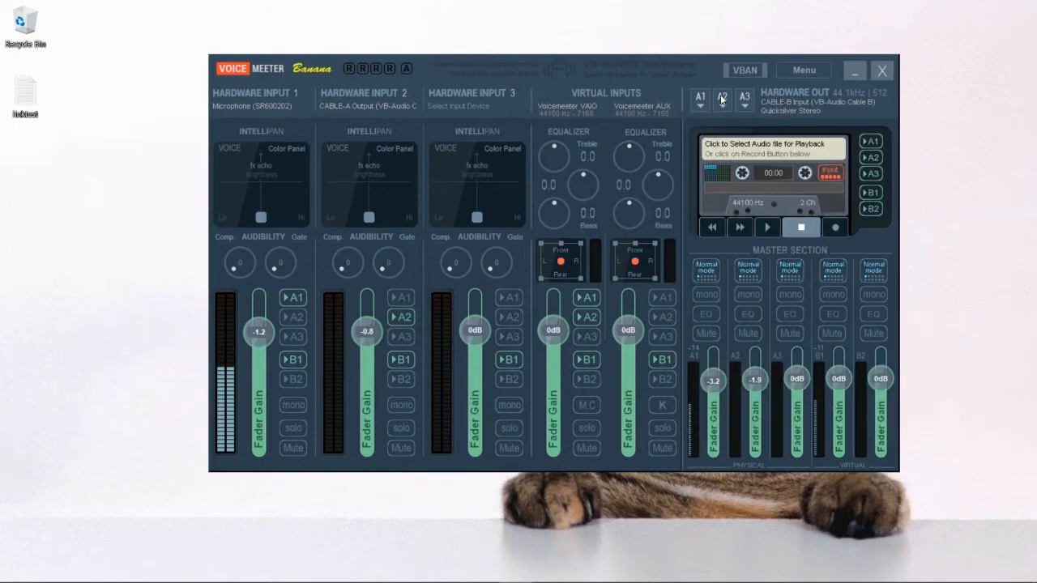
pyautogui.click(722, 100)
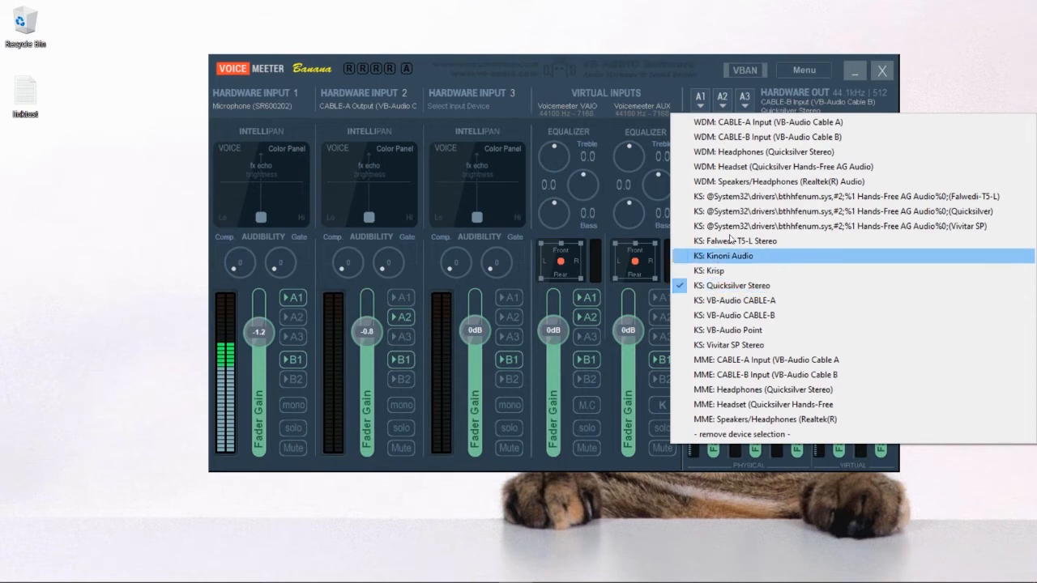
pyautogui.click(649, 65)
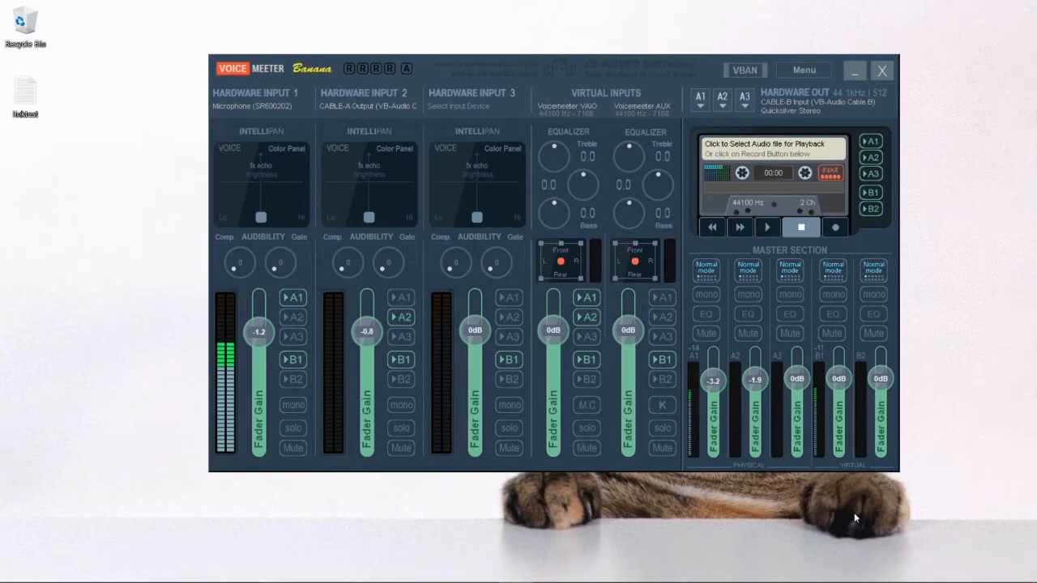
# Examine the available Windows playback devices down to the VoiceMeeter Input entry, then close the list without changing the device.
pyautogui.moveTo(956, 579)
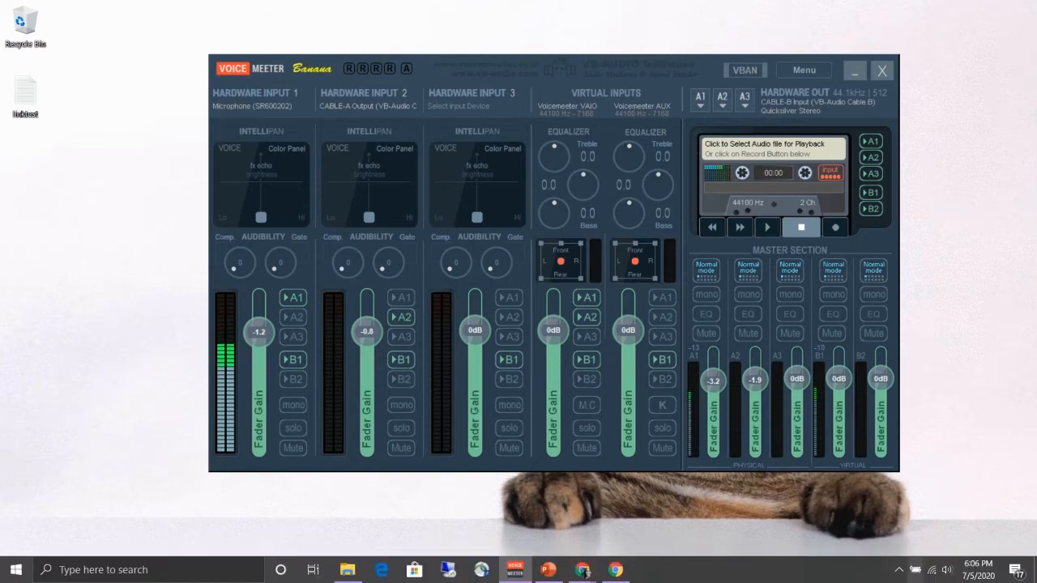
pyautogui.click(948, 571)
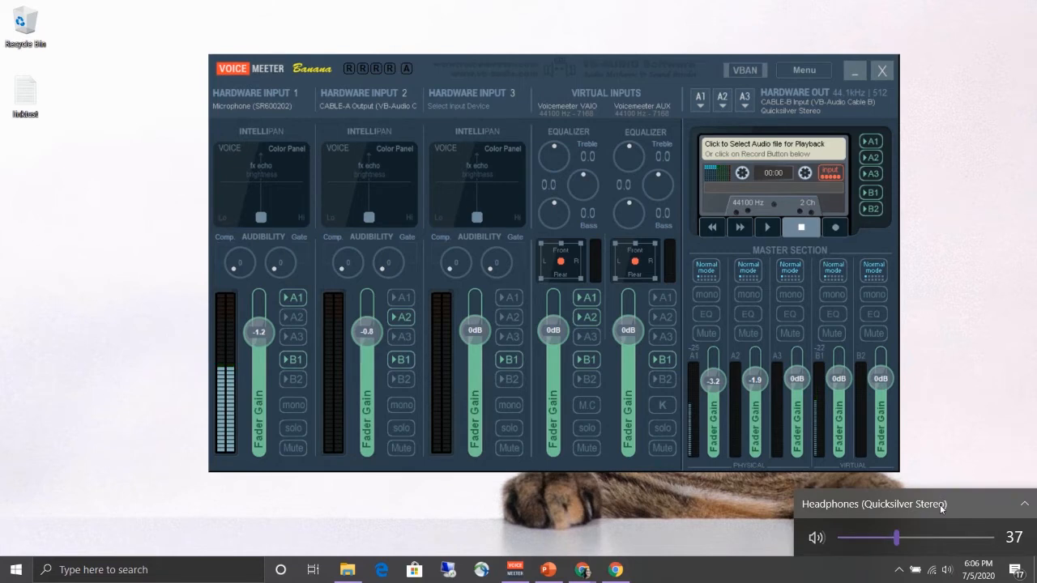
pyautogui.click(940, 504)
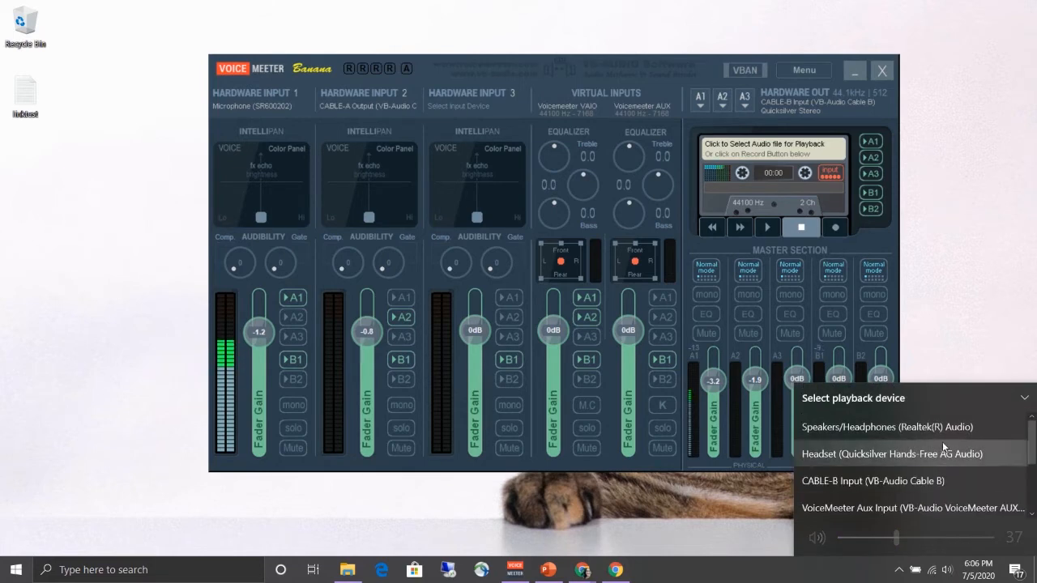
pyautogui.scroll(-2, 939, 502)
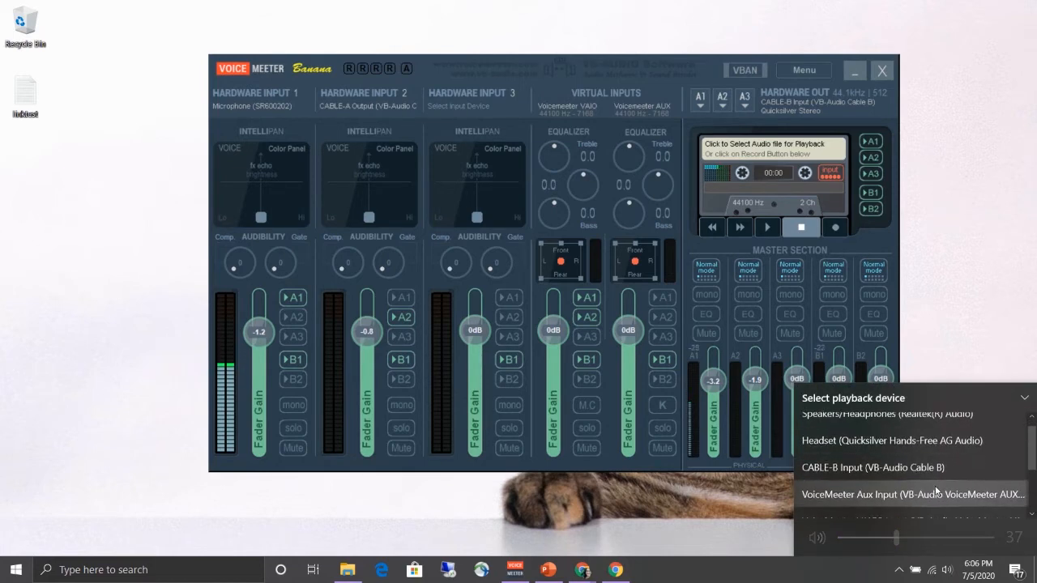
pyautogui.scroll(-3, 936, 490)
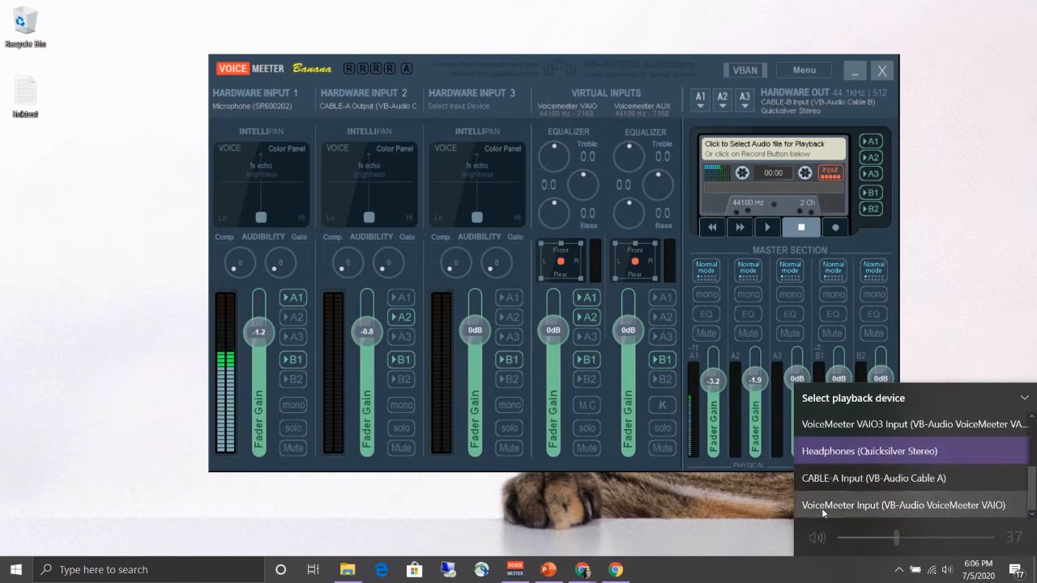
pyautogui.click(620, 76)
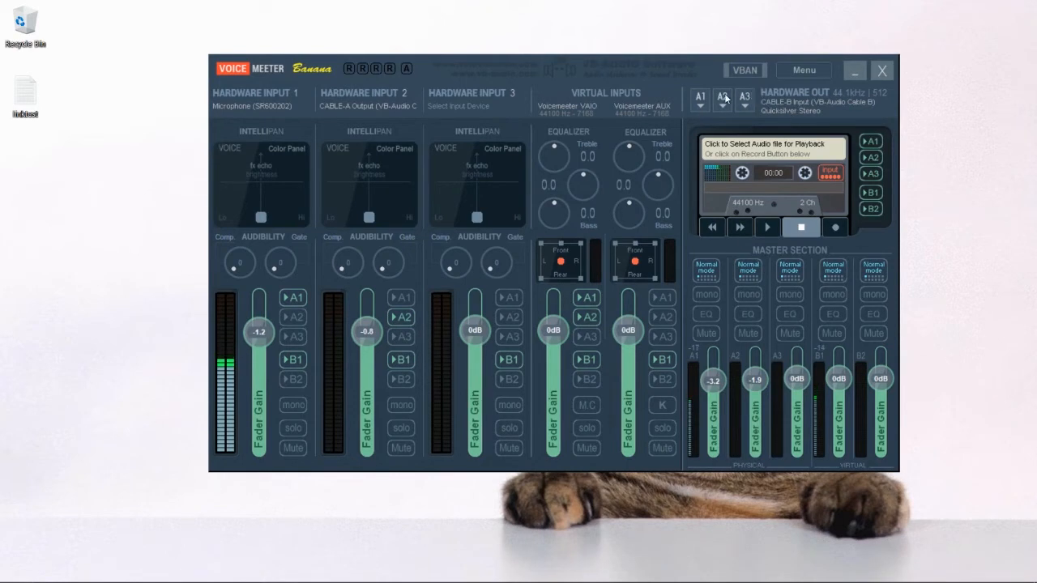
# Arrange the Voicemeeter mixer and the media player windows so that the mixer's input strips stay visible.
pyautogui.moveTo(644, 68); pyautogui.dragTo(474, 37)
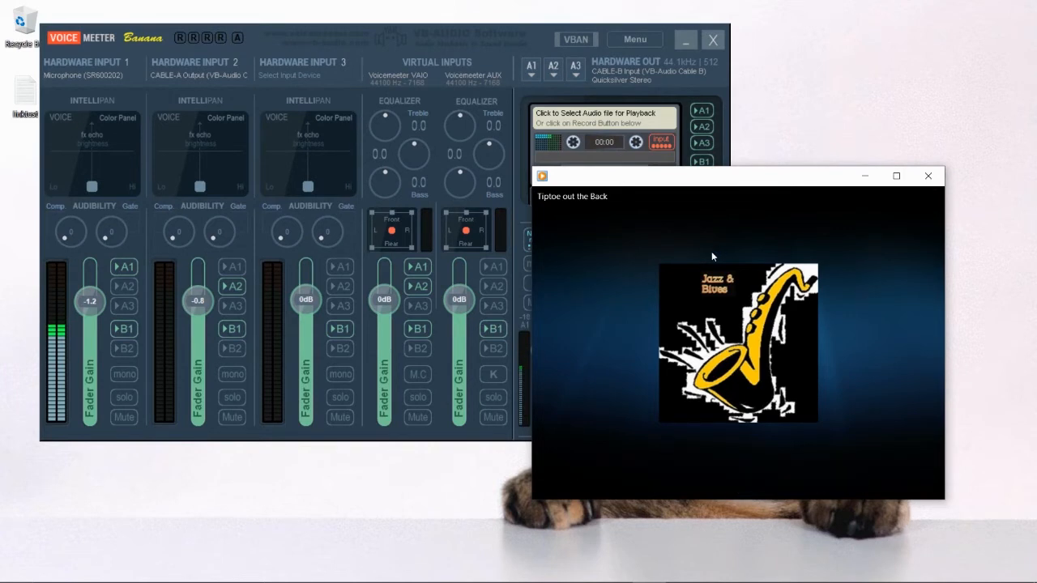
pyautogui.moveTo(703, 181); pyautogui.dragTo(725, 191)
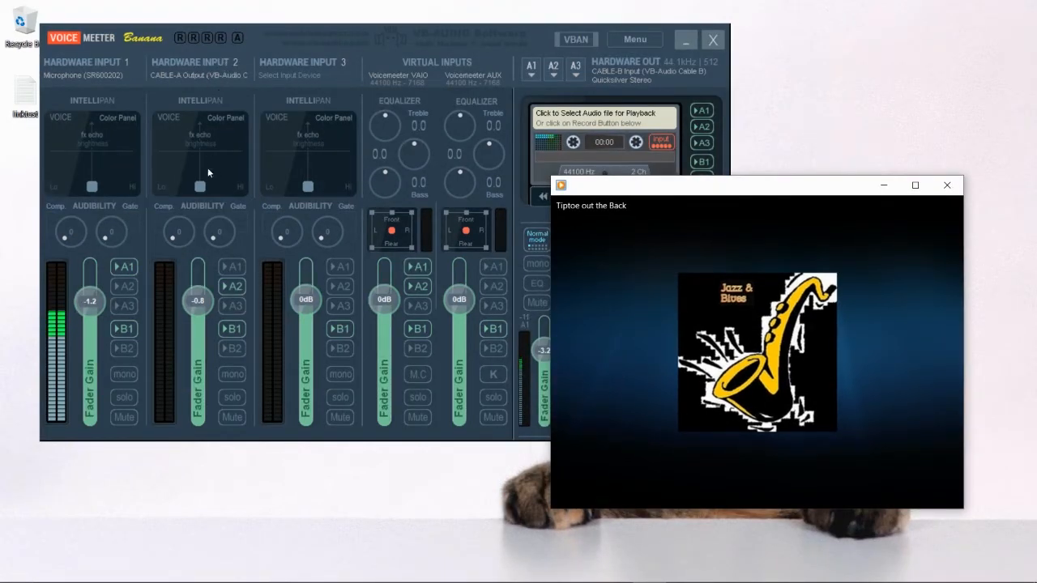
# Open the Windows app volume and device preferences from the sound settings and show the per-app output and input list.
pyautogui.moveTo(856, 580)
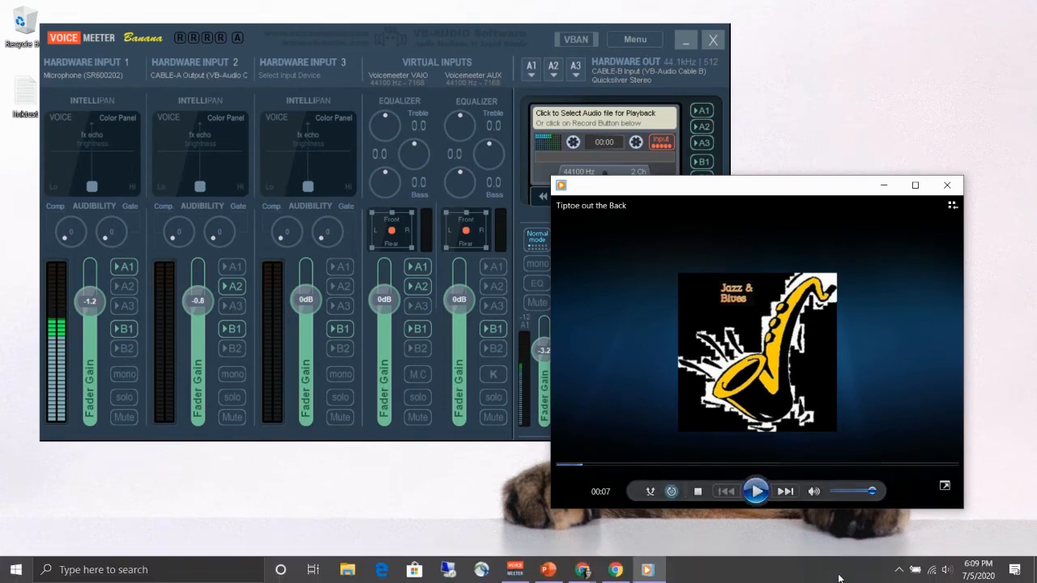
pyautogui.rightClick(946, 575)
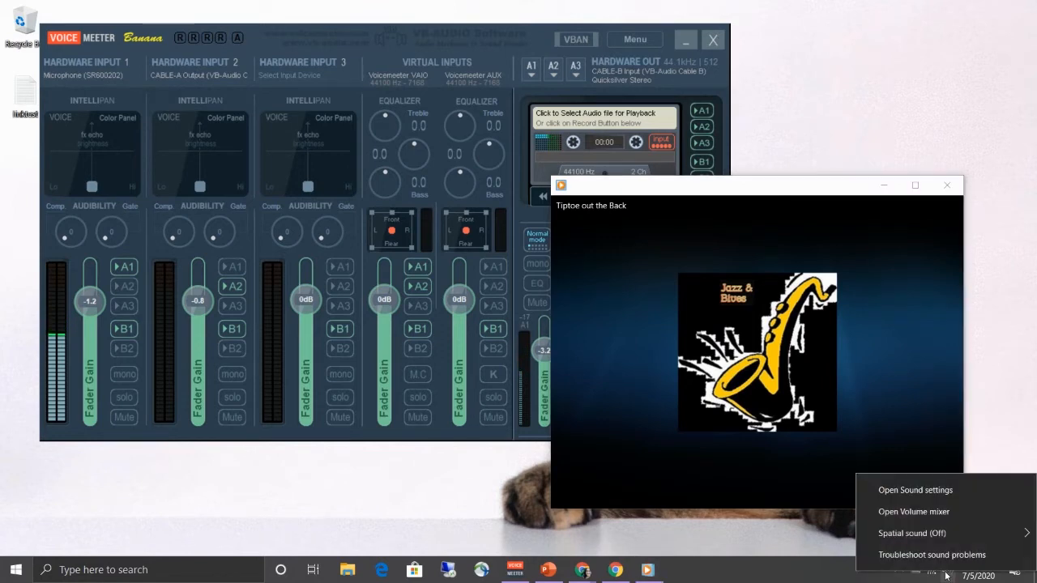
pyautogui.click(933, 488)
pyautogui.scroll(-5, 636, 227)
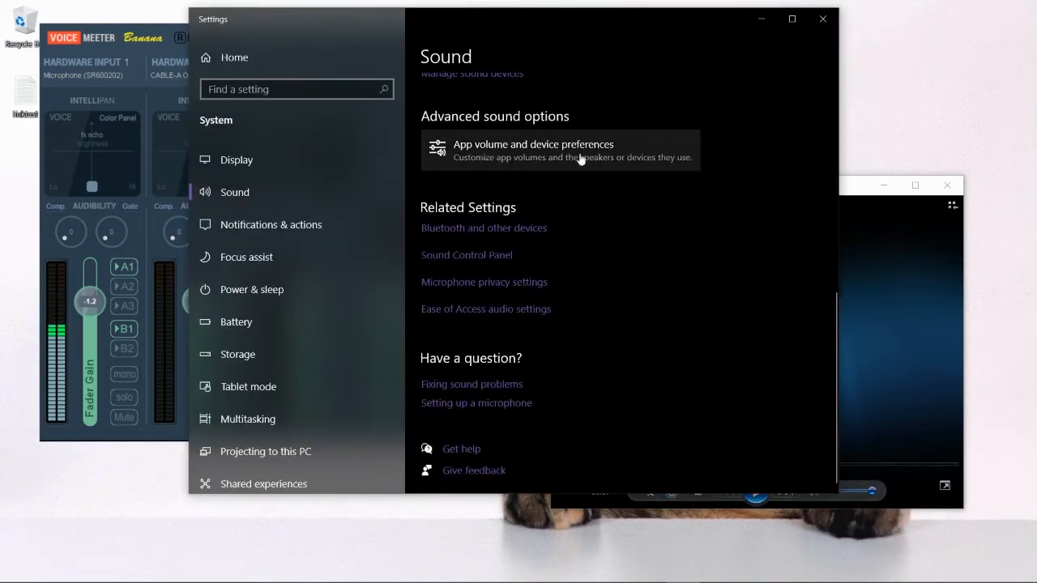
pyautogui.click(529, 159)
pyautogui.scroll(-3, 462, 183)
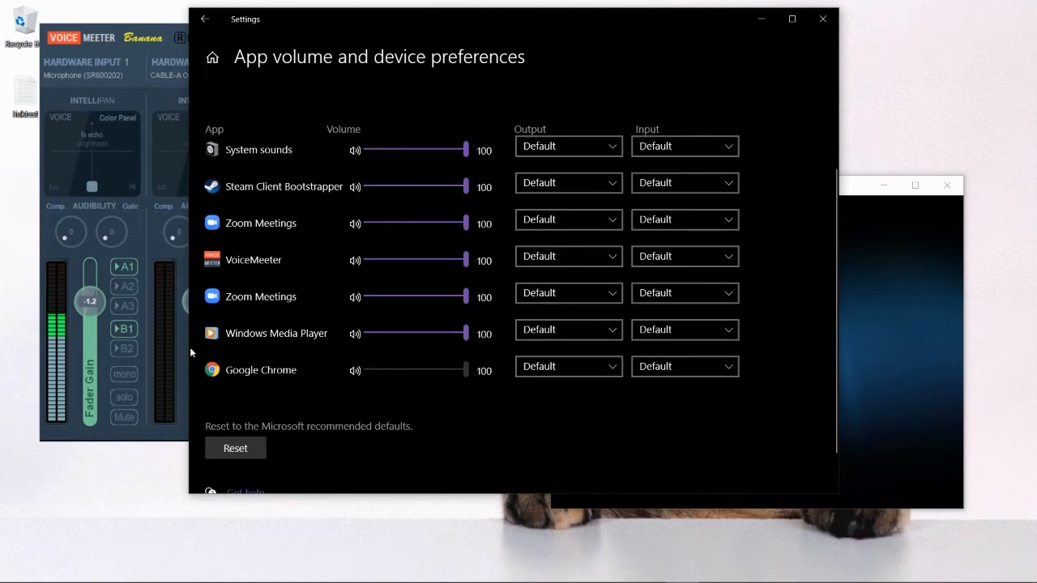
# Route Windows Media Player's output to CABLE-A Input (VB-Audio Cable A) and move the Settings window off the mixer.
pyautogui.click(548, 331)
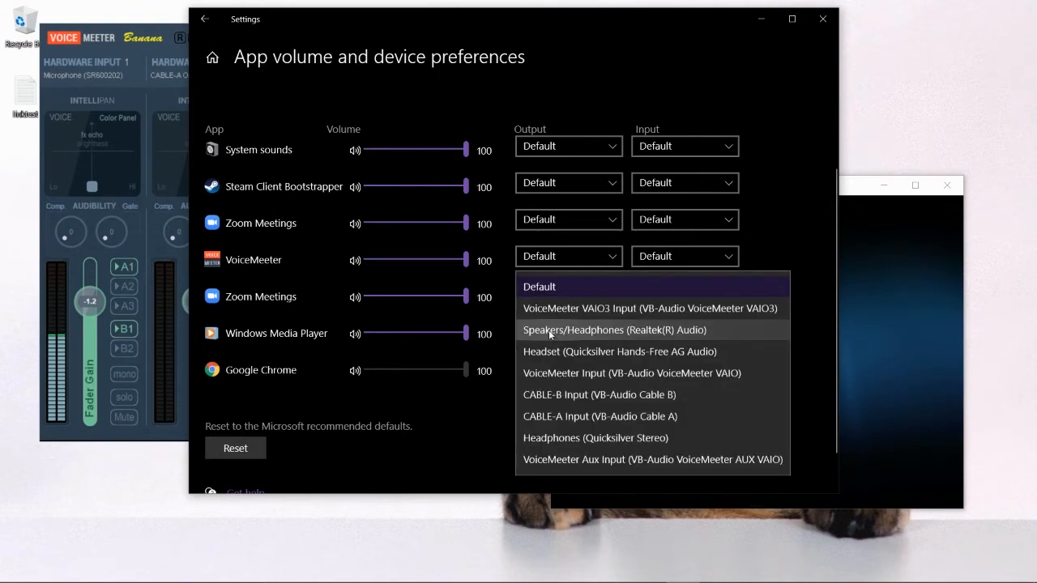
pyautogui.click(568, 417)
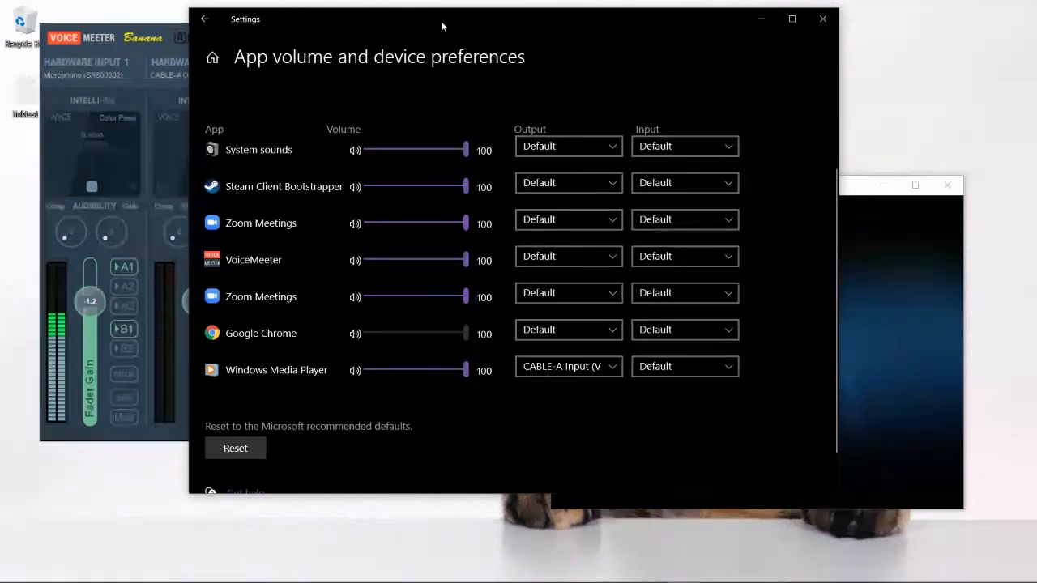
pyautogui.moveTo(442, 24); pyautogui.dragTo(1036, 41)
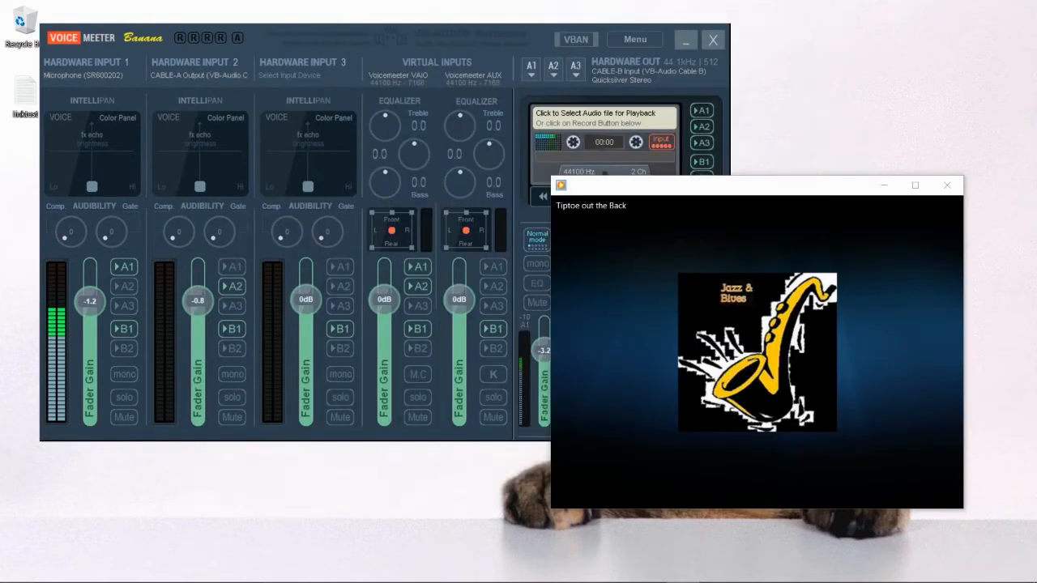
# Play the media player track briefly to check the signal level on hardware input 2, and pause it.
pyautogui.moveTo(627, 481)
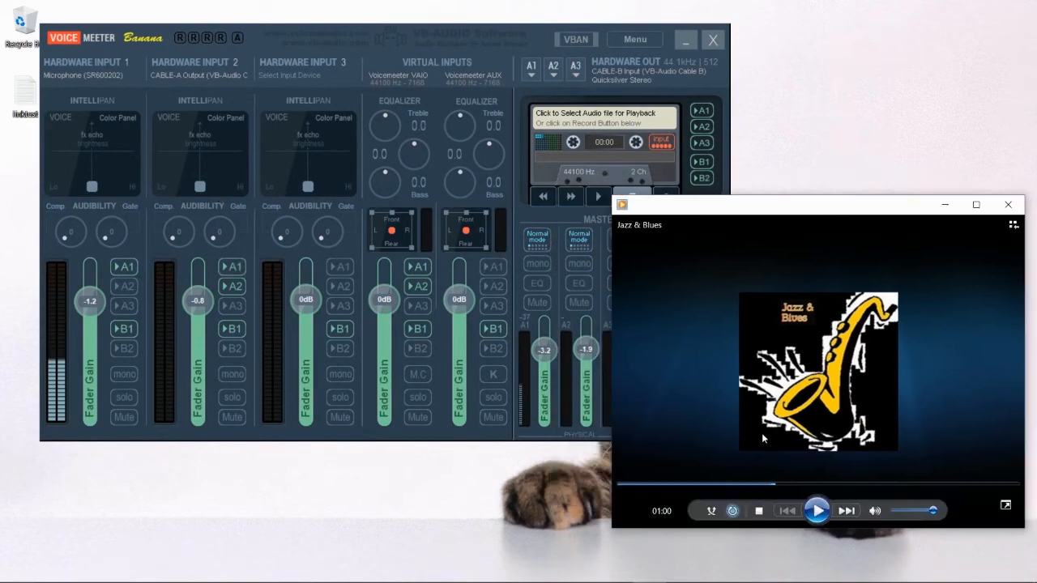
pyautogui.click(822, 516)
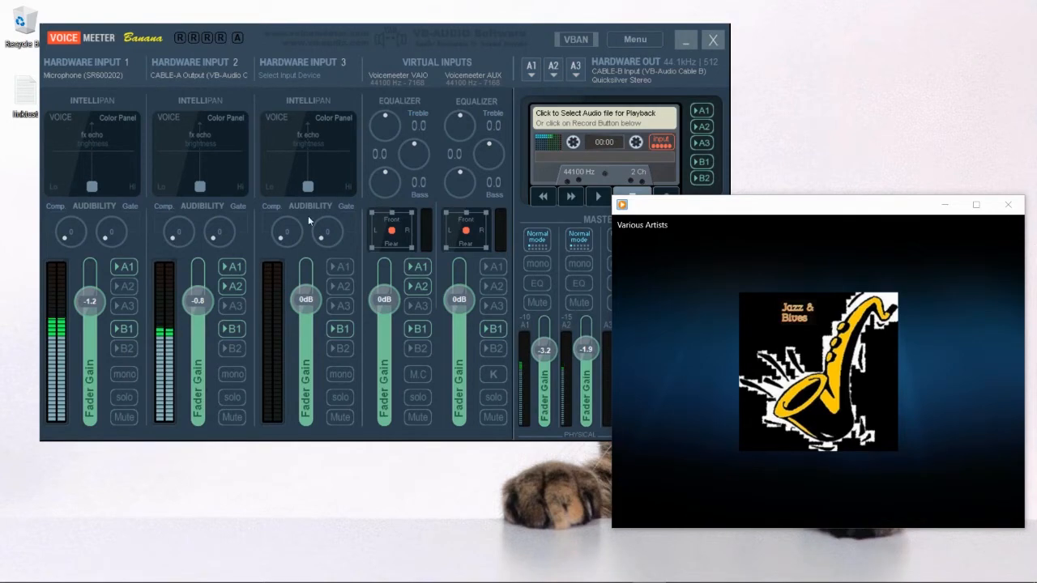
pyautogui.click(813, 512)
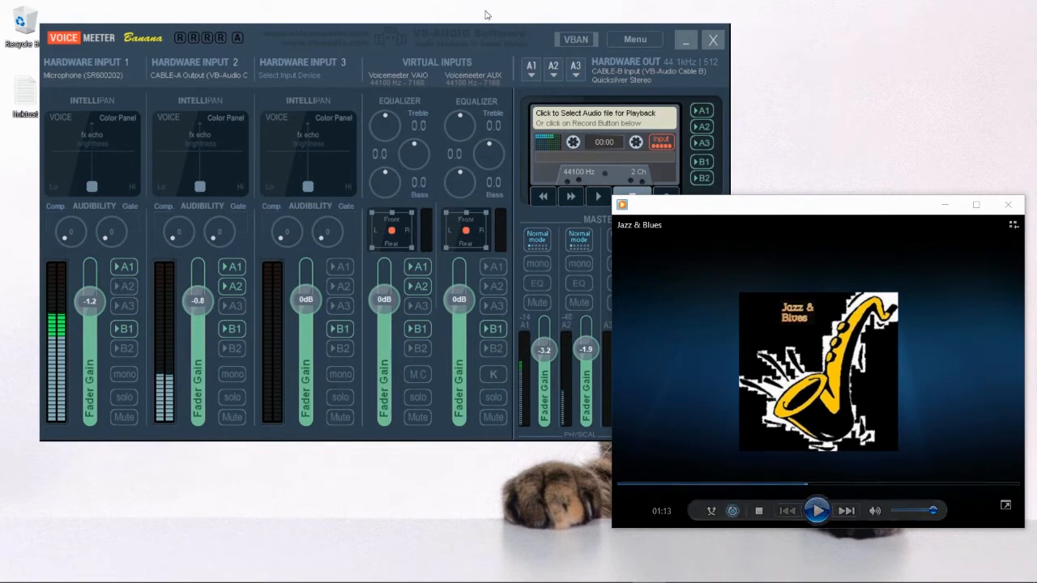
# Bring the mixer to the front, raise the microphone strip's fader gain to about 12 dB and reset it to 0 dB.
pyautogui.click(465, 34)
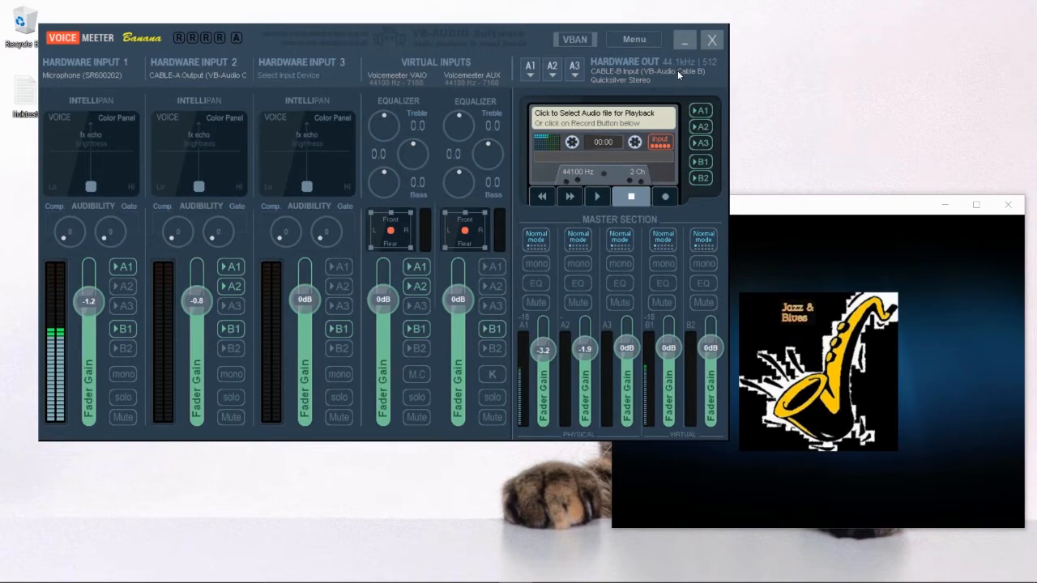
pyautogui.moveTo(371, 33); pyautogui.dragTo(422, 42)
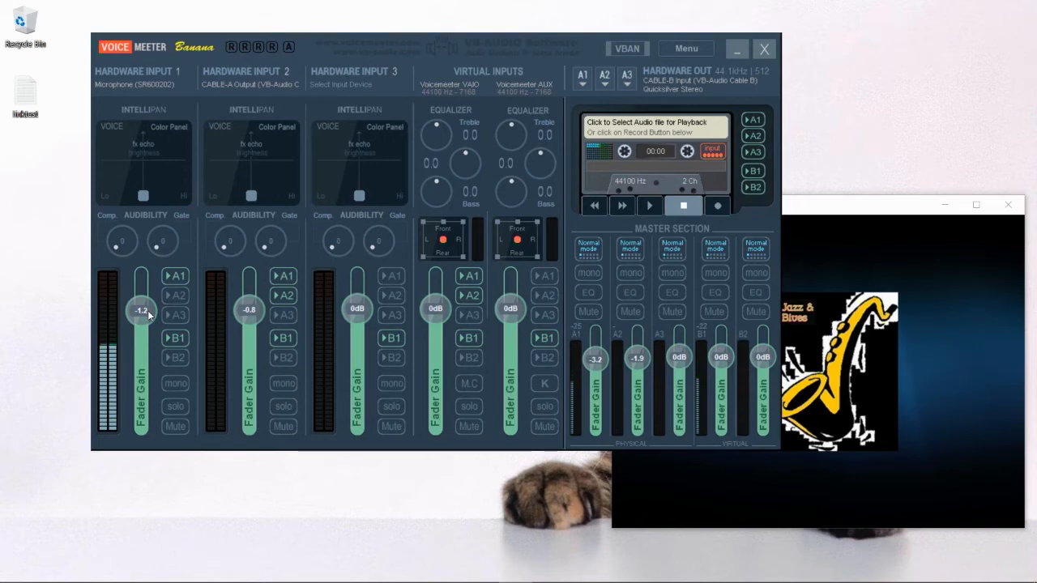
pyautogui.moveTo(148, 310); pyautogui.dragTo(142, 278)
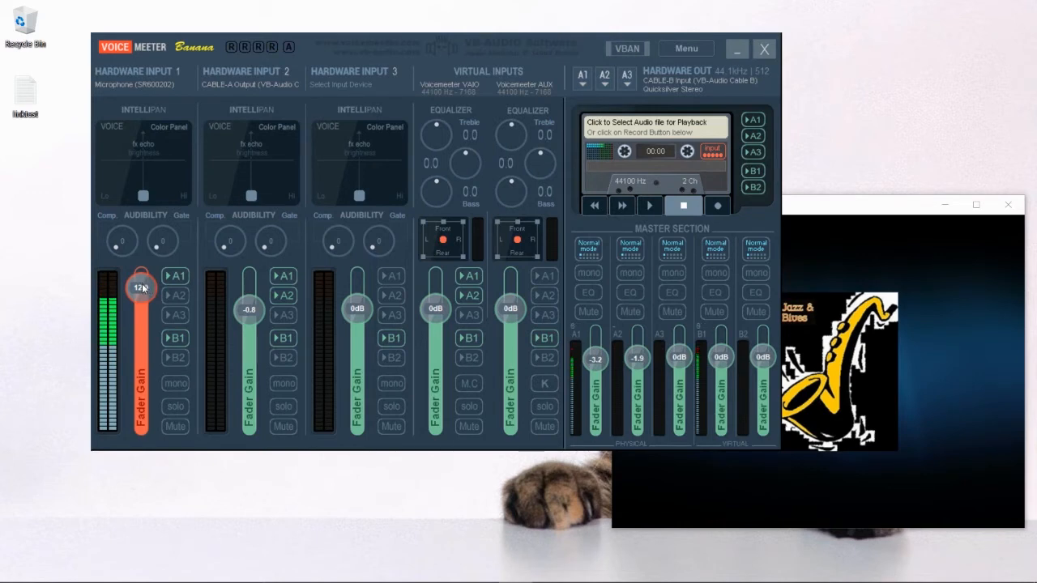
pyautogui.doubleClick(141, 288)
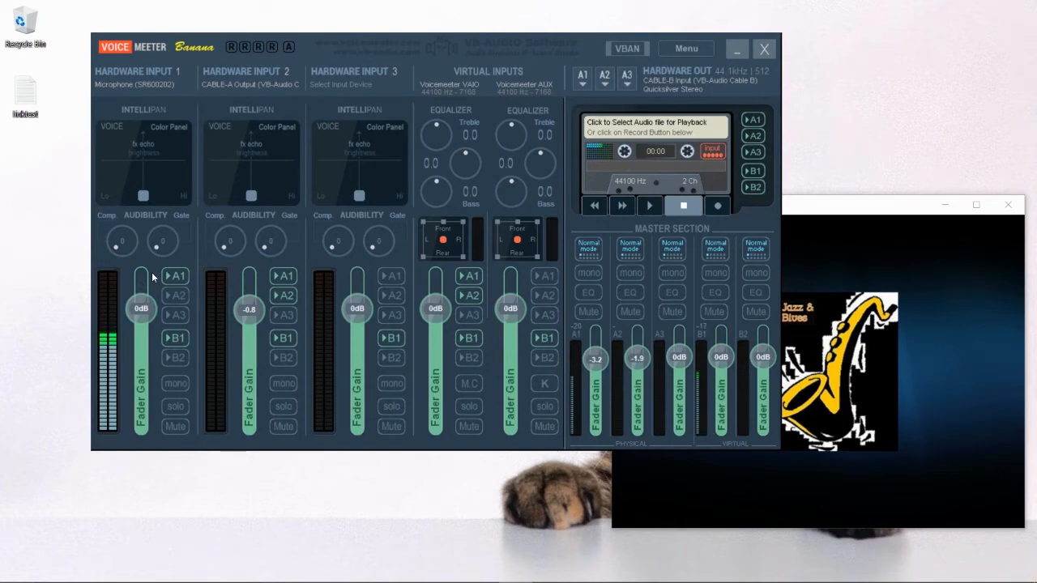
# With the track playing, vary hardware input 2's fader gain between 12 dB and -60 dB and reset it to 0 dB.
pyautogui.moveTo(886, 385)
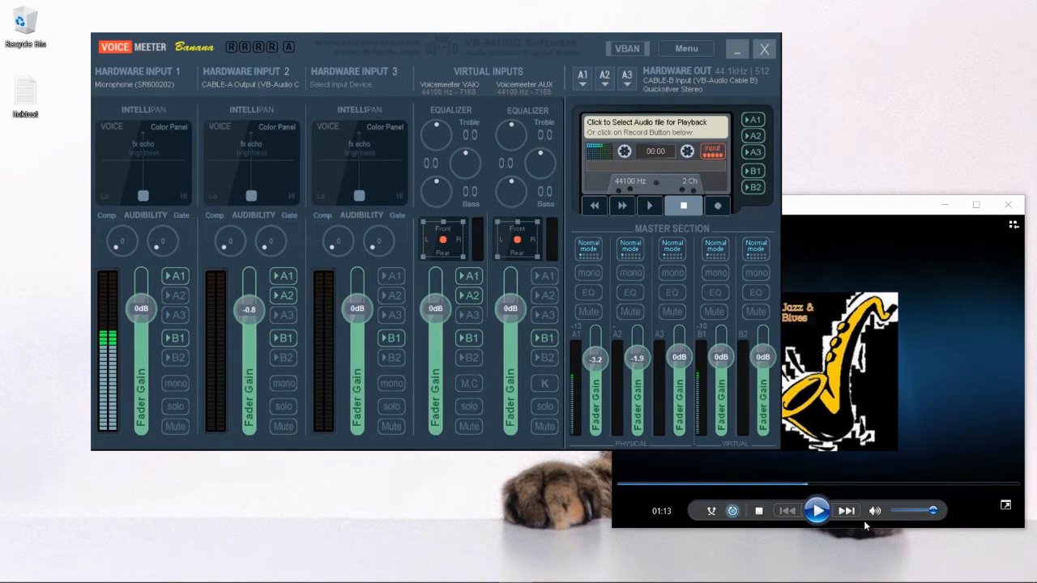
pyautogui.click(818, 510)
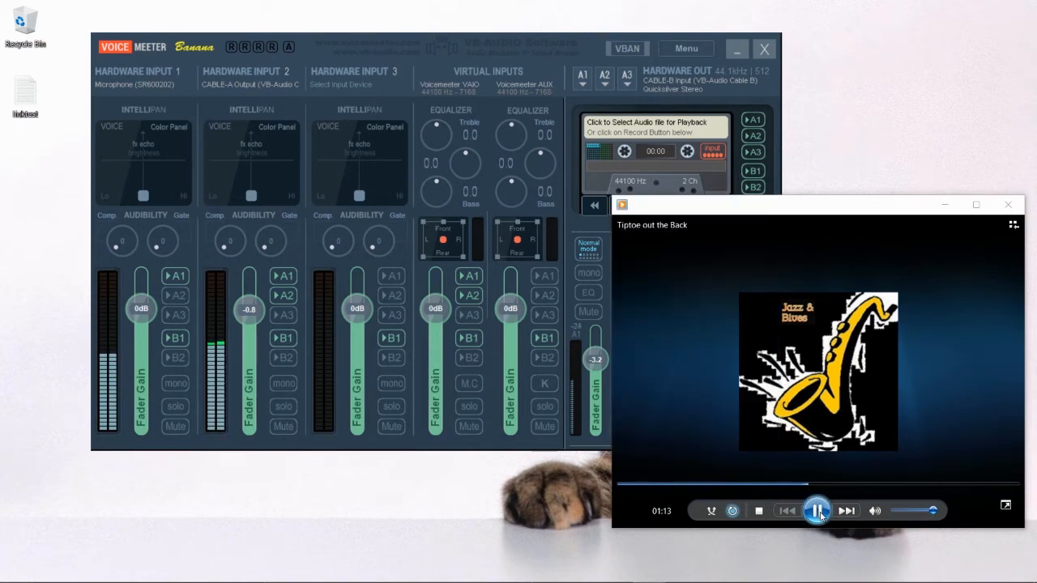
pyautogui.click(256, 308)
pyautogui.moveTo(255, 308); pyautogui.dragTo(246, 276)
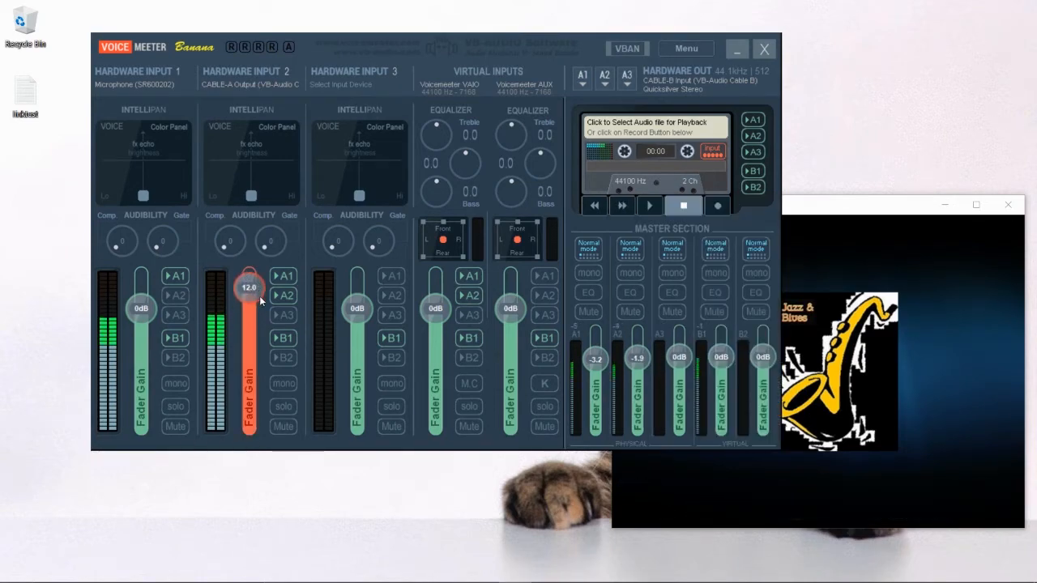
pyautogui.moveTo(248, 285); pyautogui.dragTo(251, 415)
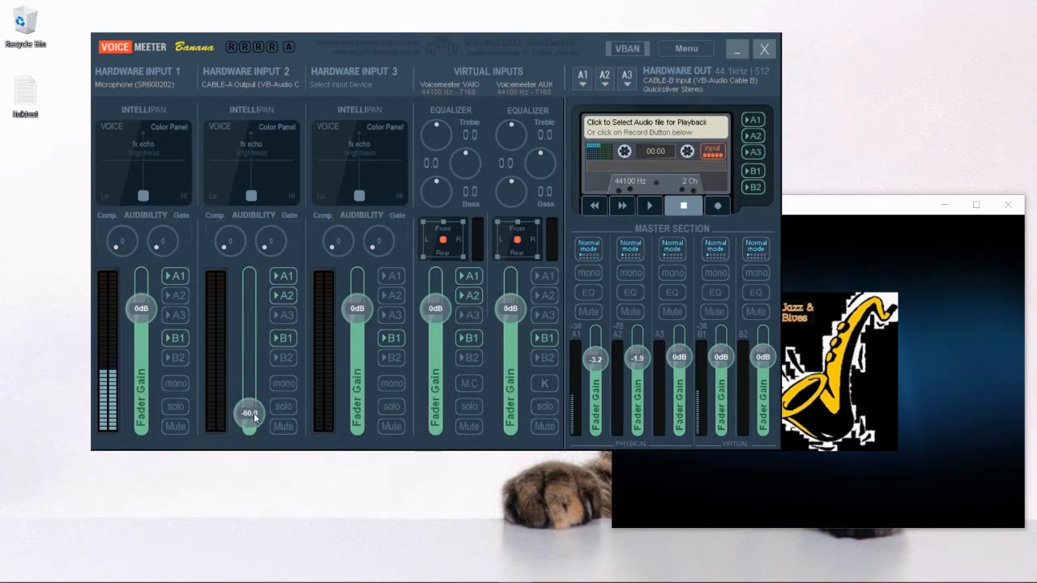
pyautogui.doubleClick(253, 413)
pyautogui.moveTo(840, 522)
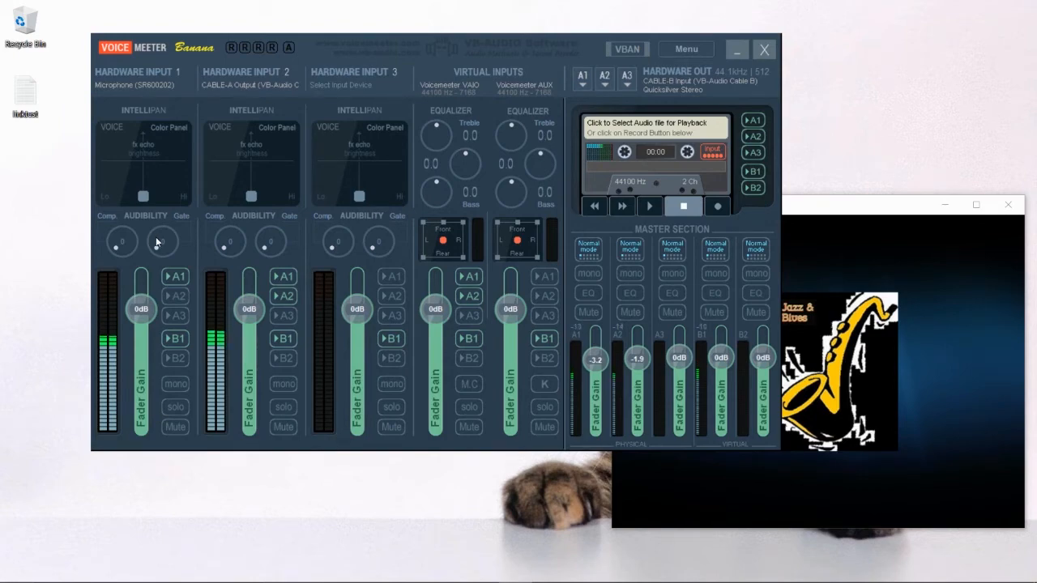
# Review the device lists of hardware outputs A1 and A2, leaving both selections as they are.
pyautogui.click(583, 80)
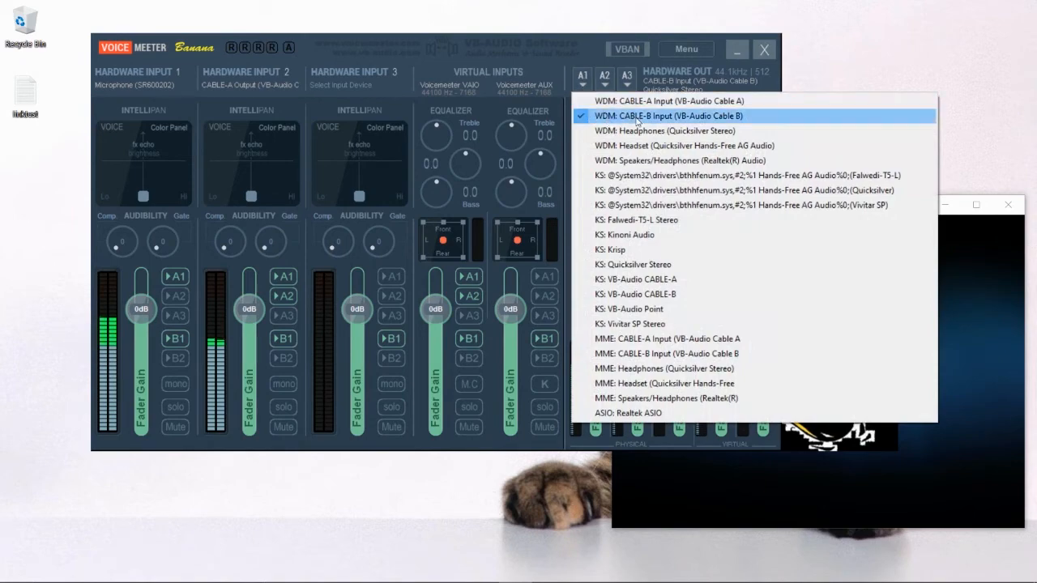
pyautogui.click(603, 77)
pyautogui.click(604, 78)
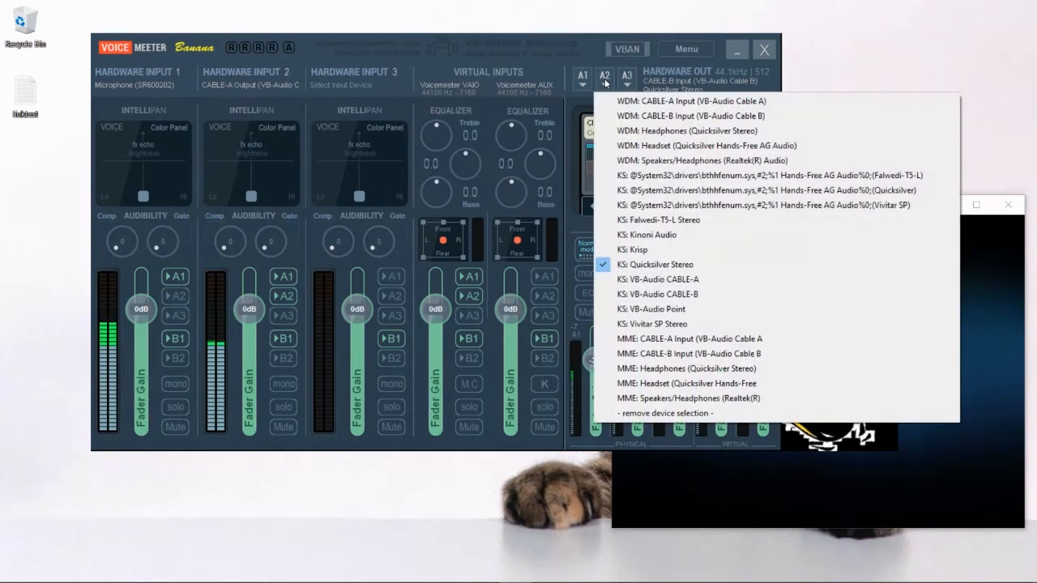
pyautogui.click(551, 48)
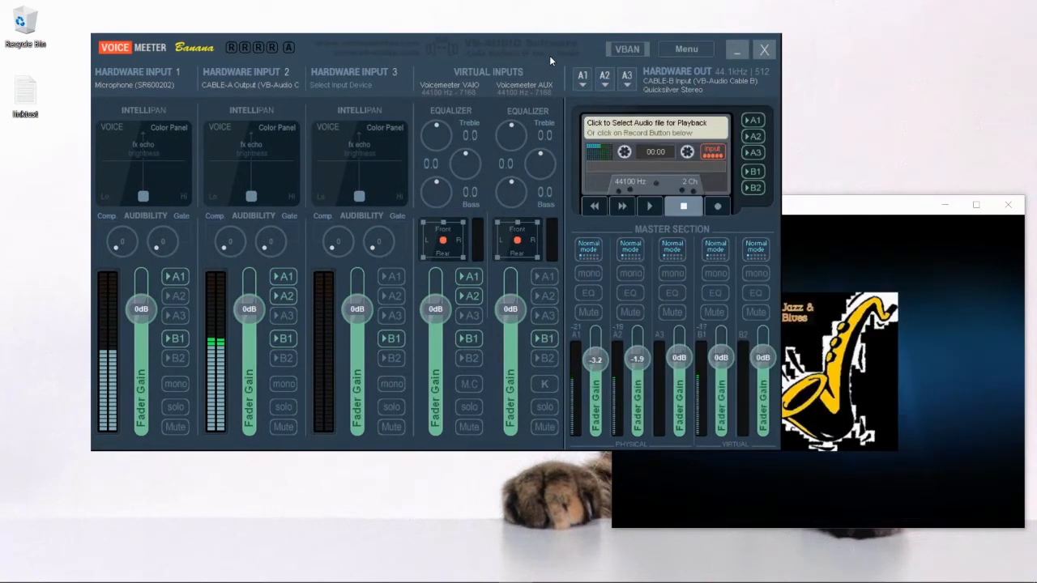
# Toggle the microphone strip's routing to A1 and A2, leaving A1 enabled and A2 disabled.
pyautogui.click(177, 278)
pyautogui.click(178, 279)
pyautogui.click(177, 278)
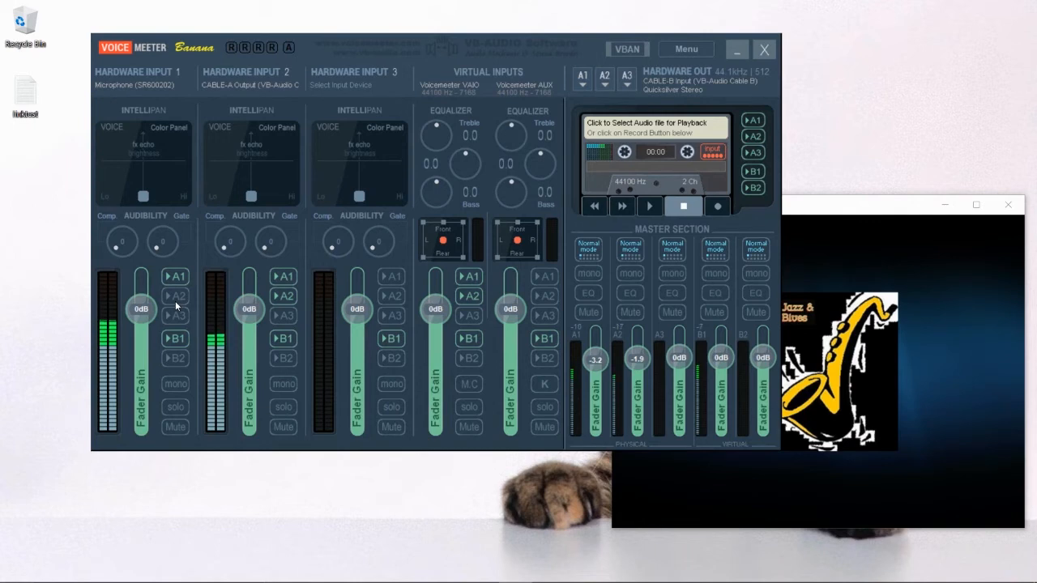
pyautogui.click(175, 298)
pyautogui.click(175, 297)
pyautogui.click(176, 277)
# Toggle hardware input 2's routing to A1 and A2, leaving both outputs enabled.
pyautogui.click(285, 296)
pyautogui.click(283, 277)
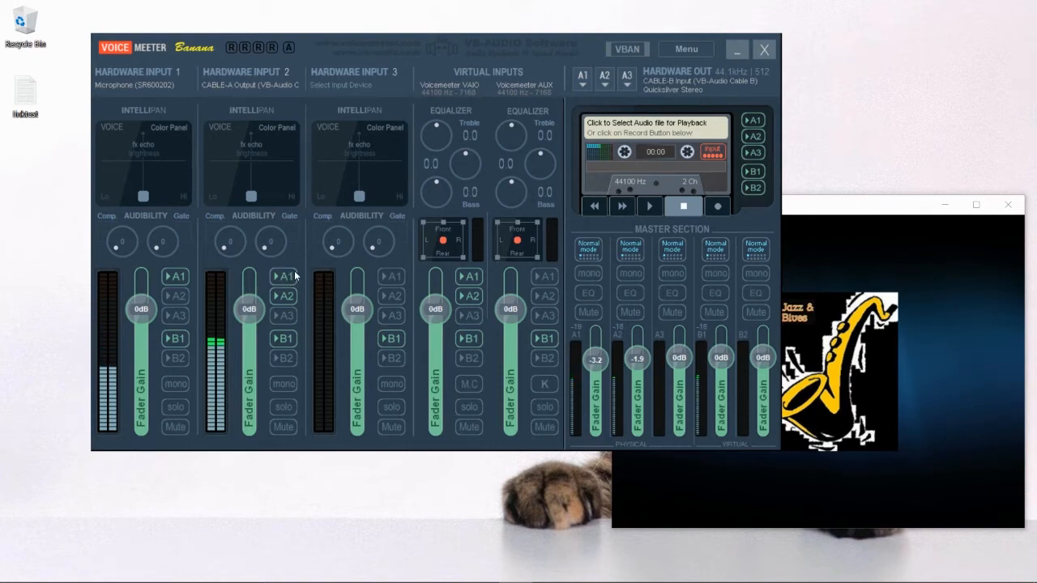
pyautogui.click(292, 274)
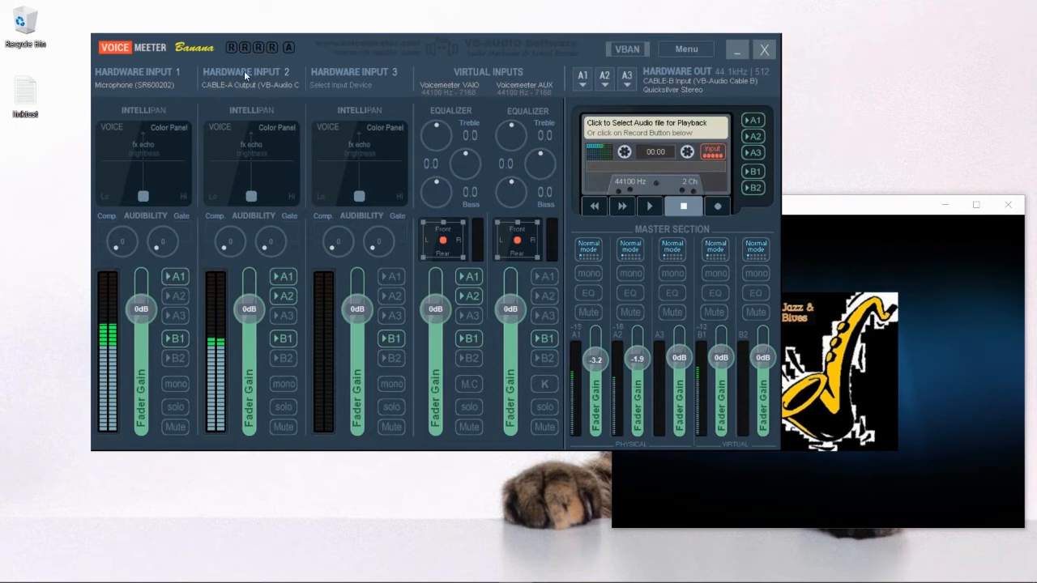
pyautogui.click(283, 296)
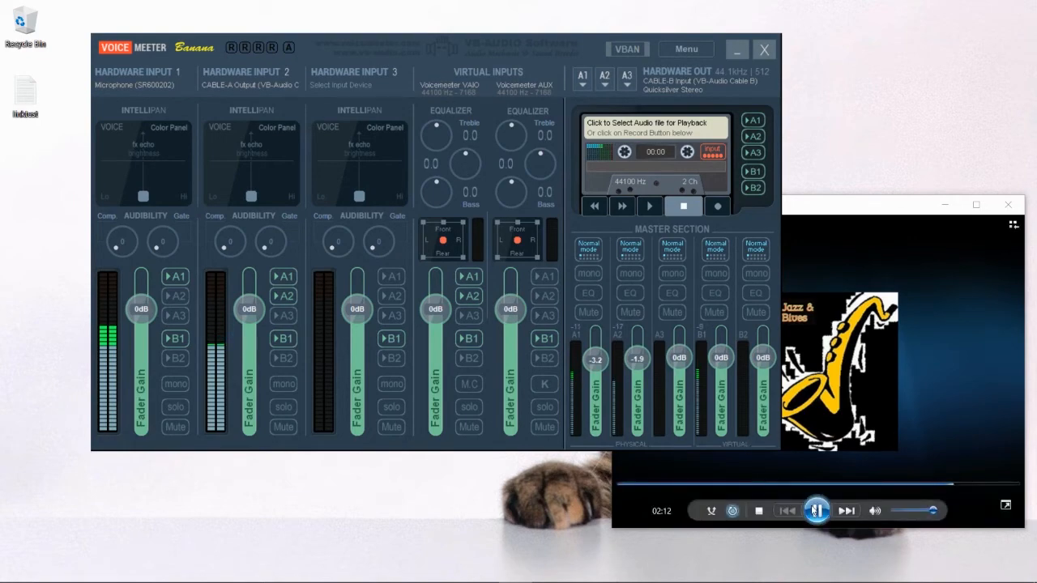
# Pause the media player track and disable the A1 routing on the Voicemeeter VAIO virtual input.
pyautogui.click(816, 510)
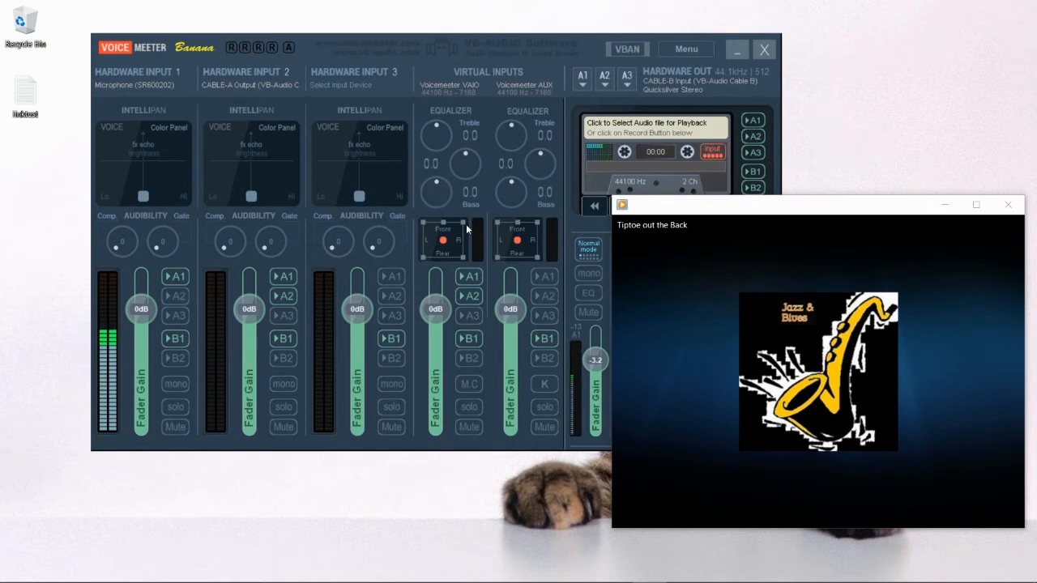
pyautogui.click(471, 280)
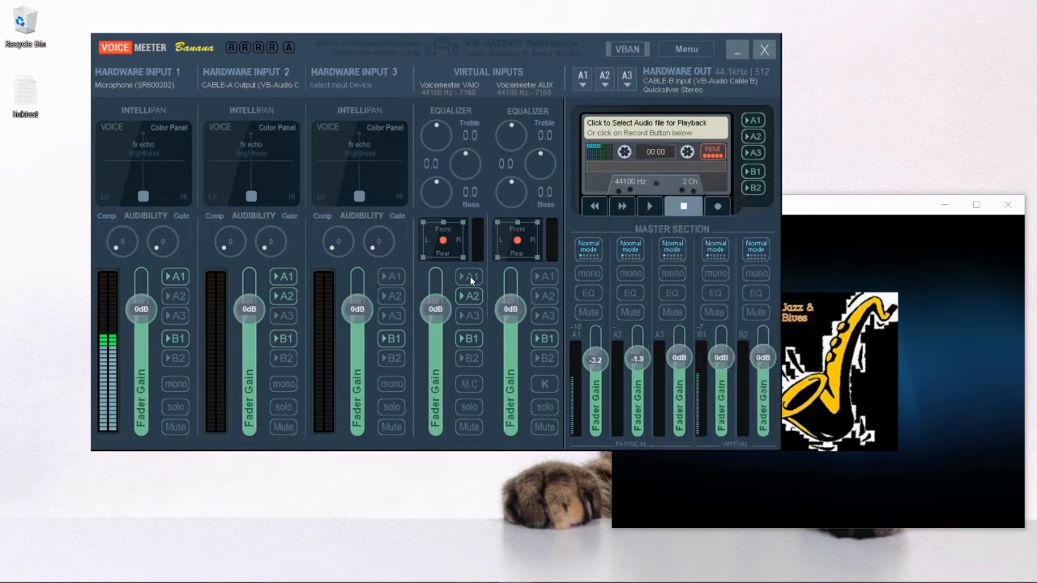
pyautogui.click(472, 280)
# Try a fader gain of 10.5 dB on hardware input 1 and -6.2 dB on hardware input 2, resetting both to 0 dB.
pyautogui.moveTo(145, 313); pyautogui.dragTo(144, 295)
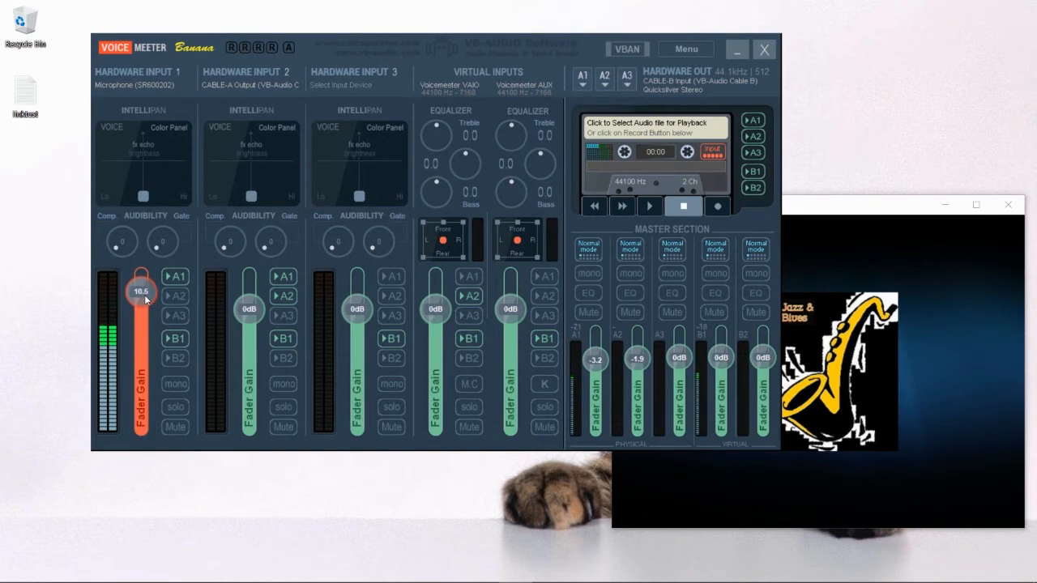
pyautogui.moveTo(249, 309); pyautogui.dragTo(247, 320)
pyautogui.scroll(-1, 248, 321)
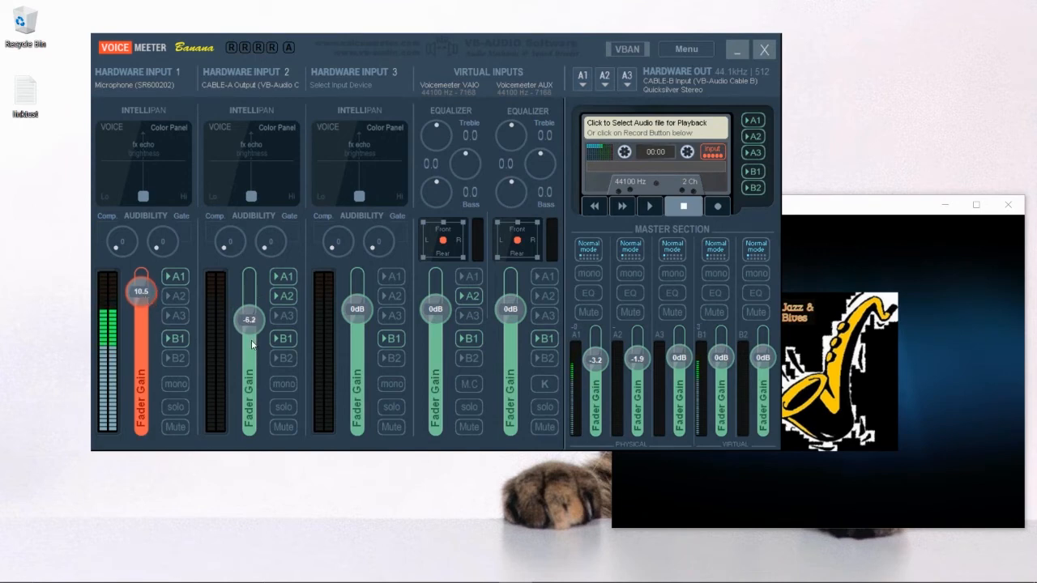
pyautogui.keyDown('ctrl'); pyautogui.click(141, 293); pyautogui.keyUp('ctrl')
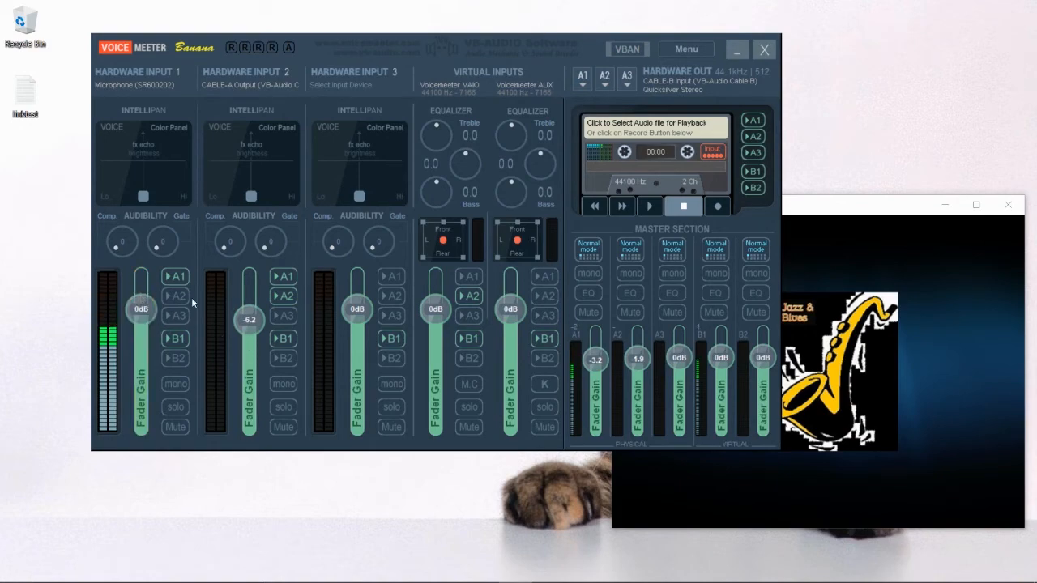
pyautogui.keyDown('ctrl'); pyautogui.click(249, 320); pyautogui.keyUp('ctrl')
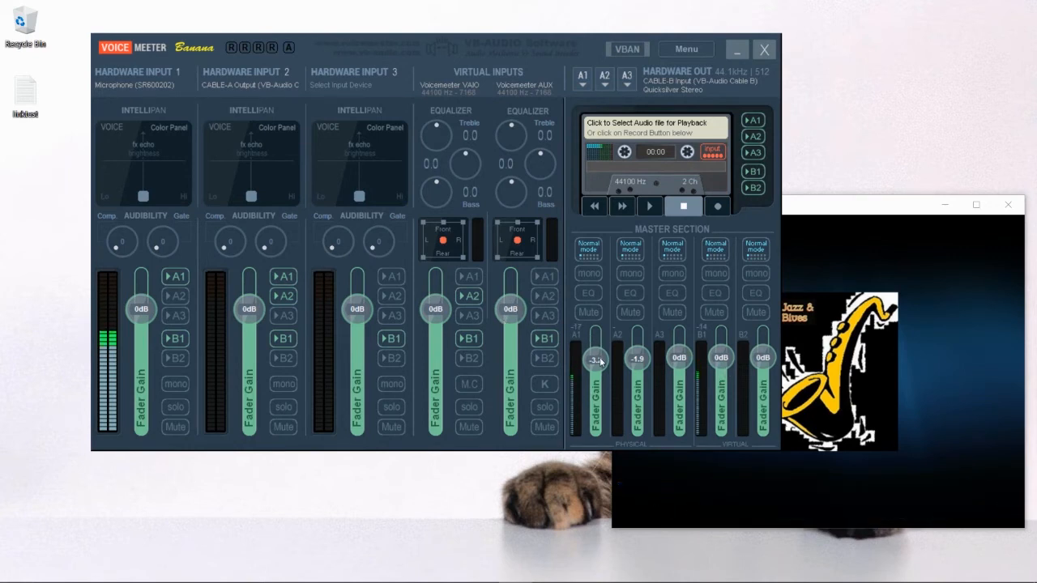
# With the track playing, lower the A1 master fader, reset it to 0 dB and pause playback.
pyautogui.click(817, 510)
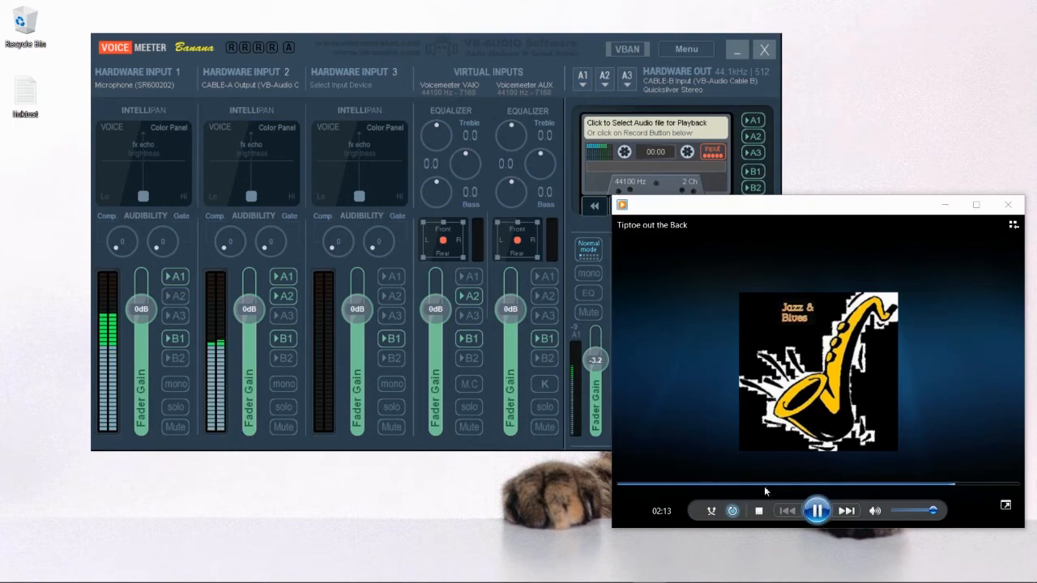
pyautogui.click(559, 51)
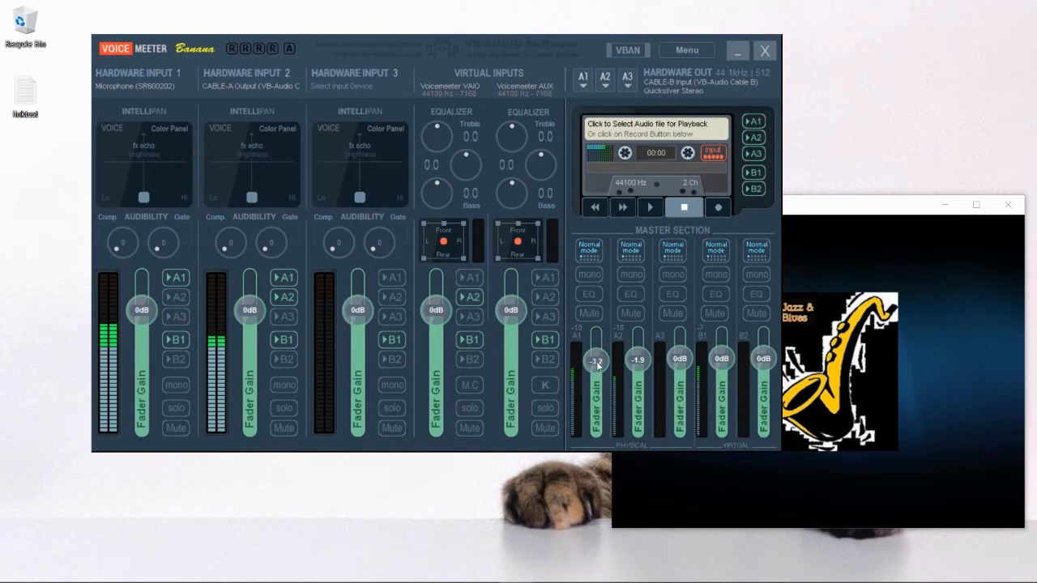
pyautogui.moveTo(596, 360); pyautogui.dragTo(598, 408)
pyautogui.doubleClick(595, 408)
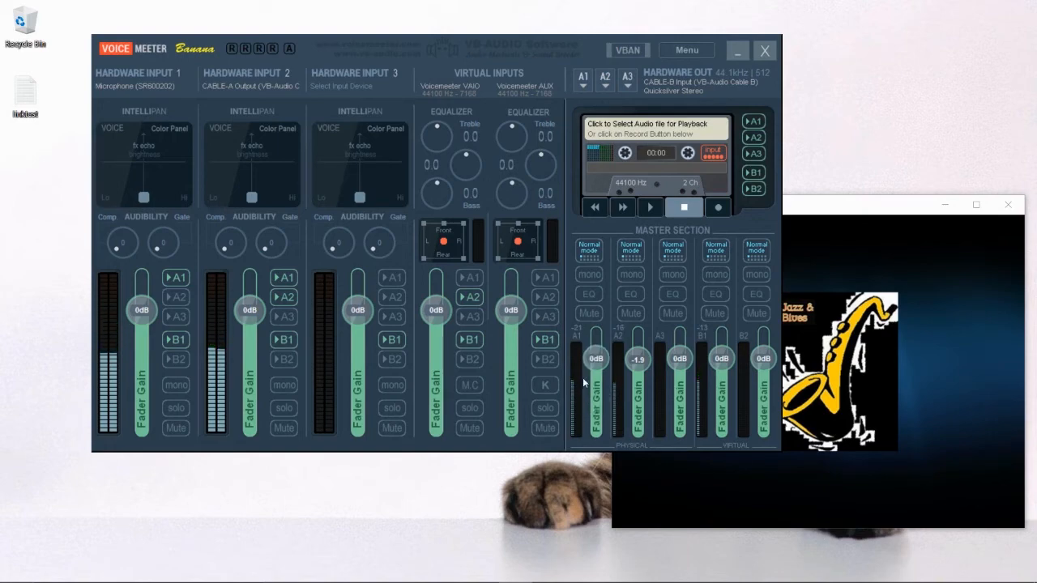
pyautogui.click(831, 414)
pyautogui.click(816, 510)
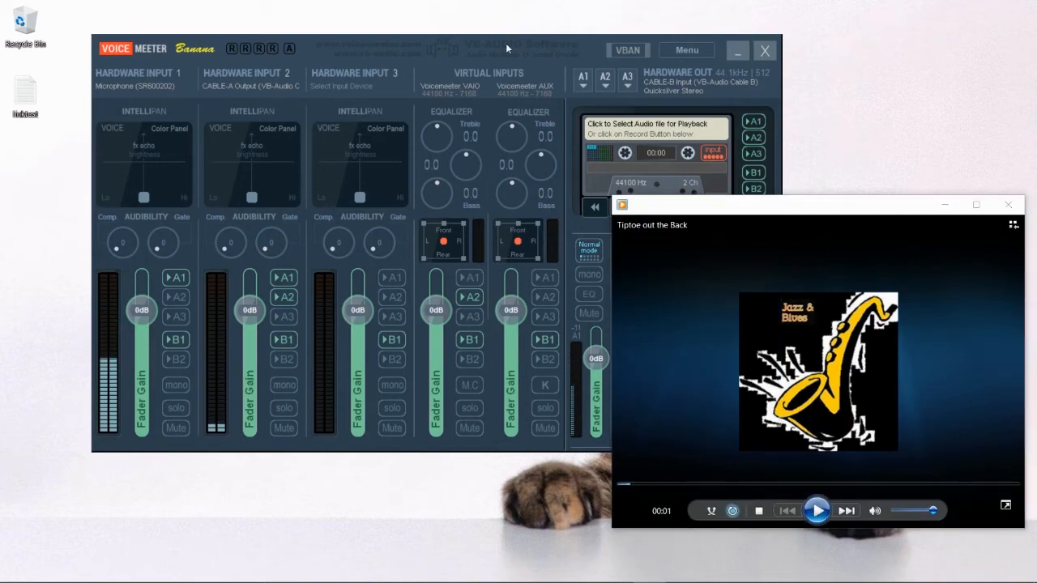
# Raise the A2 master fader gain to about 12 dB and reset it to 0 dB.
pyautogui.click(505, 43)
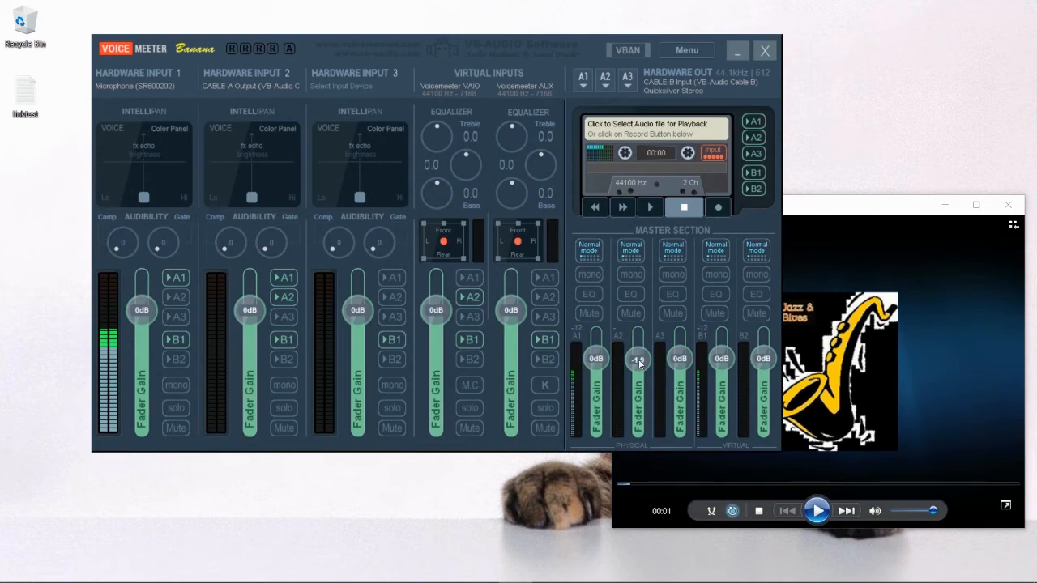
pyautogui.moveTo(639, 364); pyautogui.dragTo(640, 347)
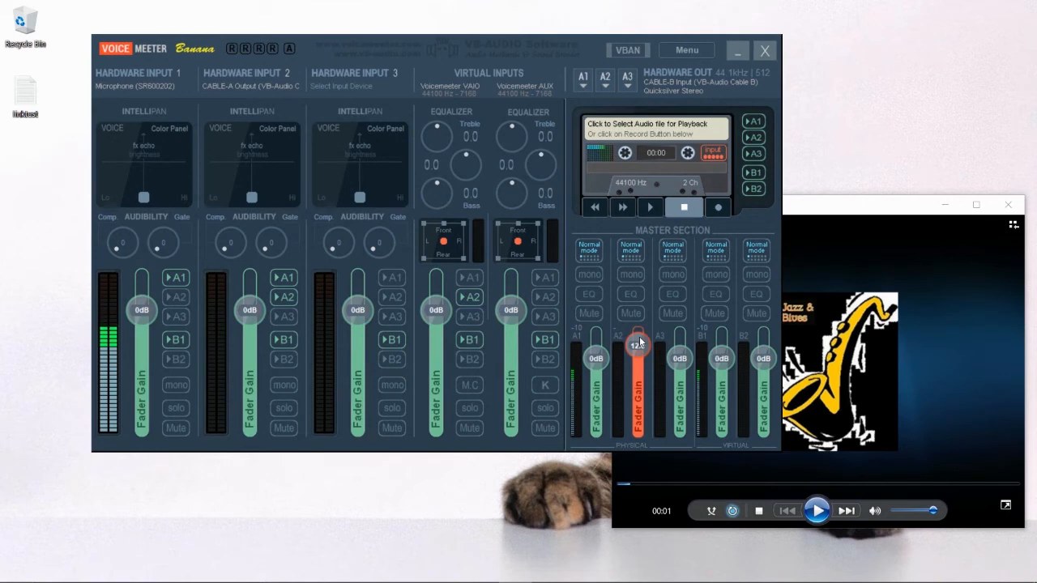
pyautogui.doubleClick(639, 343)
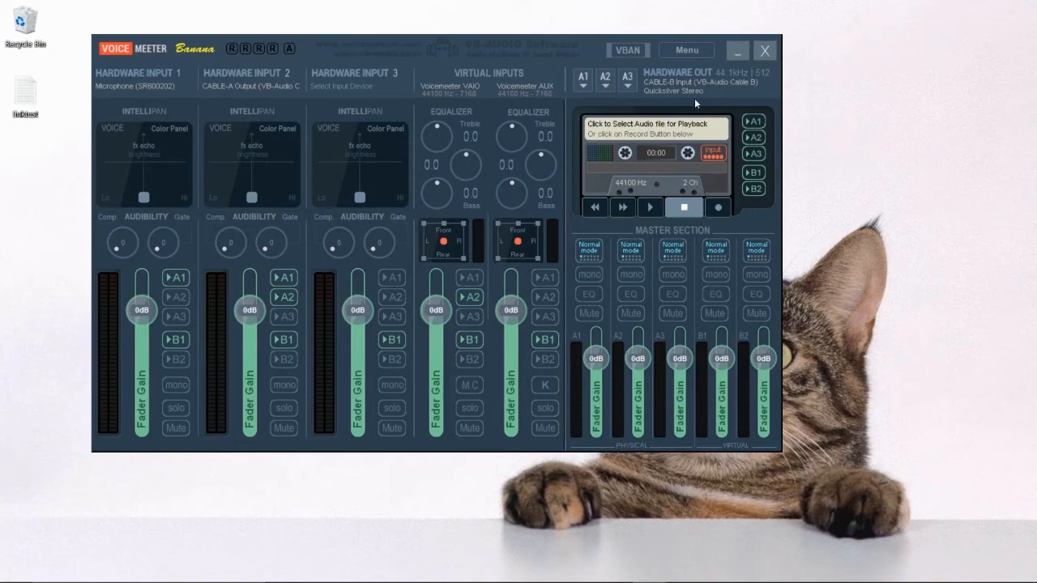
# Open Voicemeeter's system settings and options window.
pyautogui.click(687, 52)
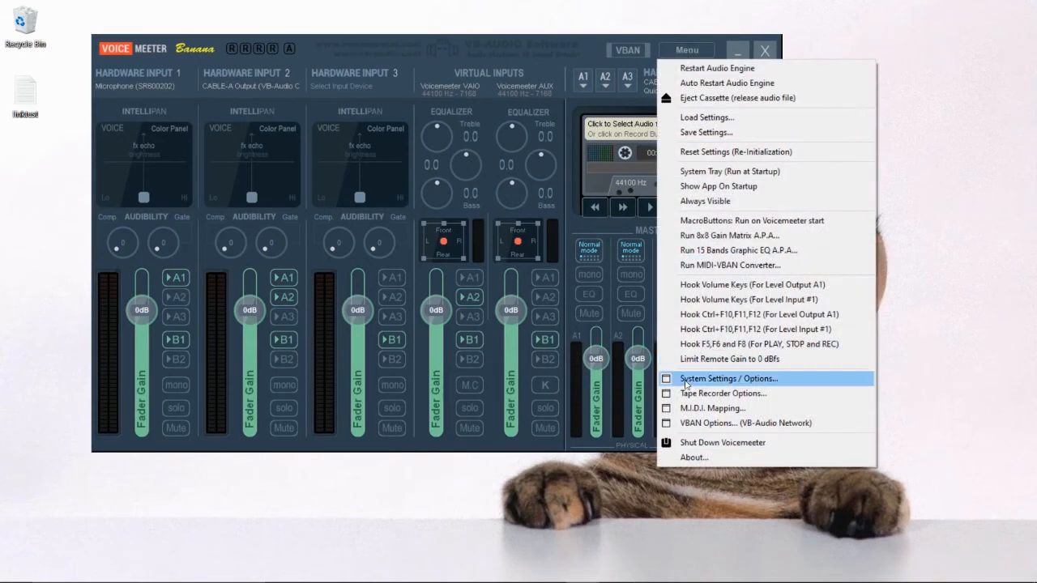
pyautogui.click(753, 381)
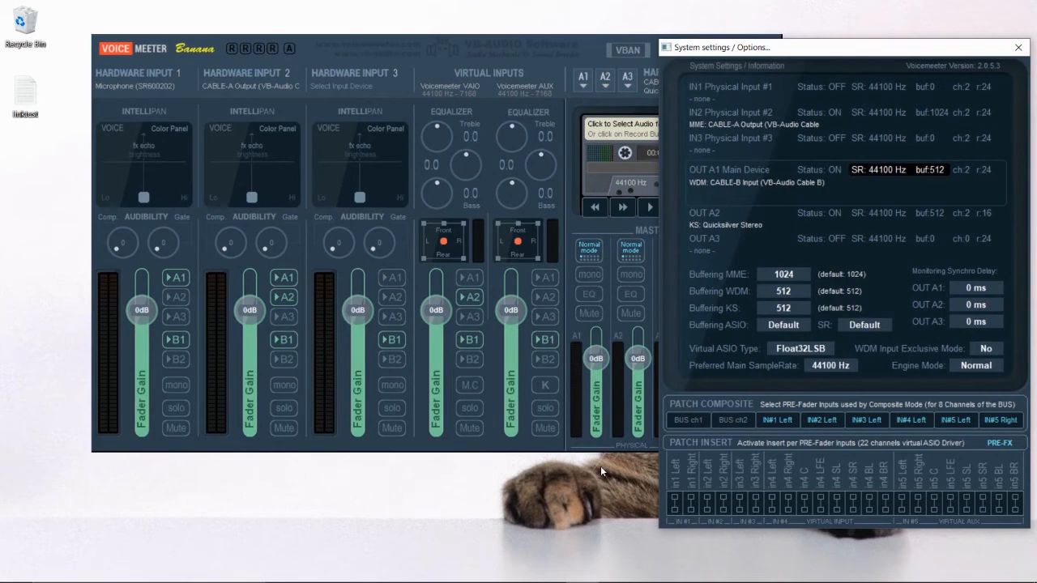
pyautogui.click(634, 491)
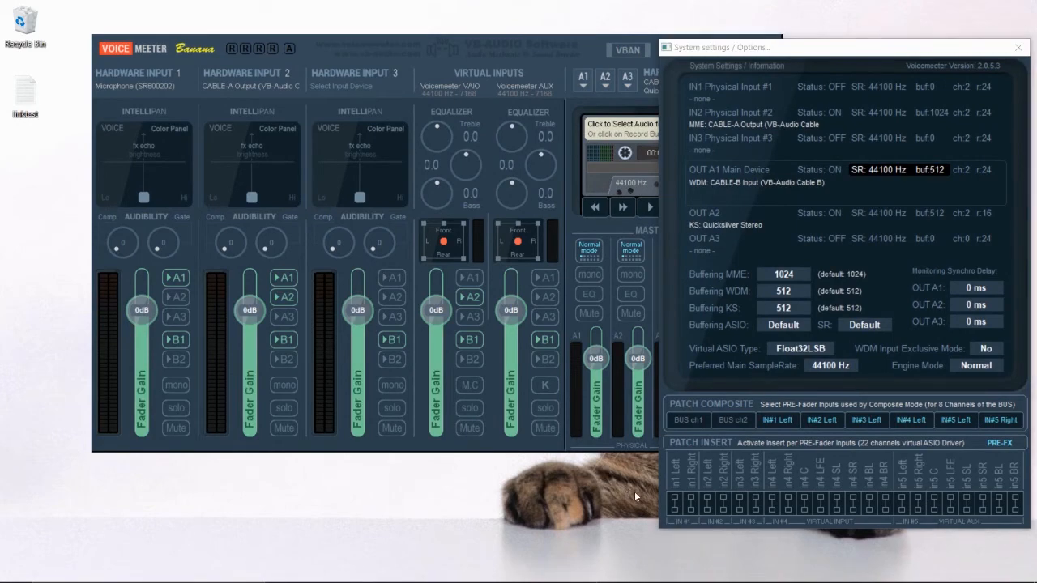
# Switch to the Windows sound settings and open the Sound Control Panel from there.
pyautogui.moveTo(59, 281); pyautogui.dragTo(34, 280)
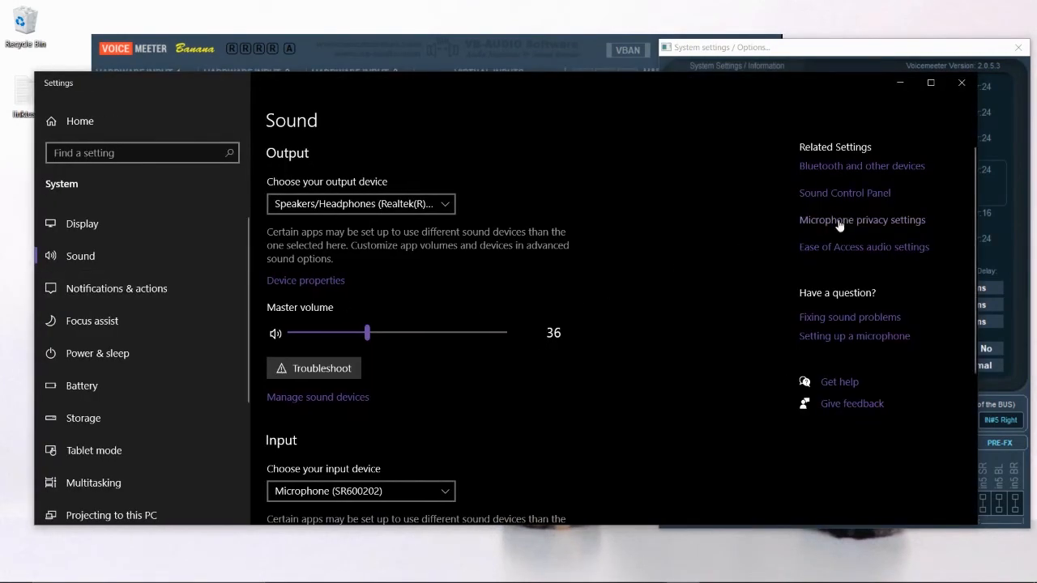
pyautogui.click(814, 201)
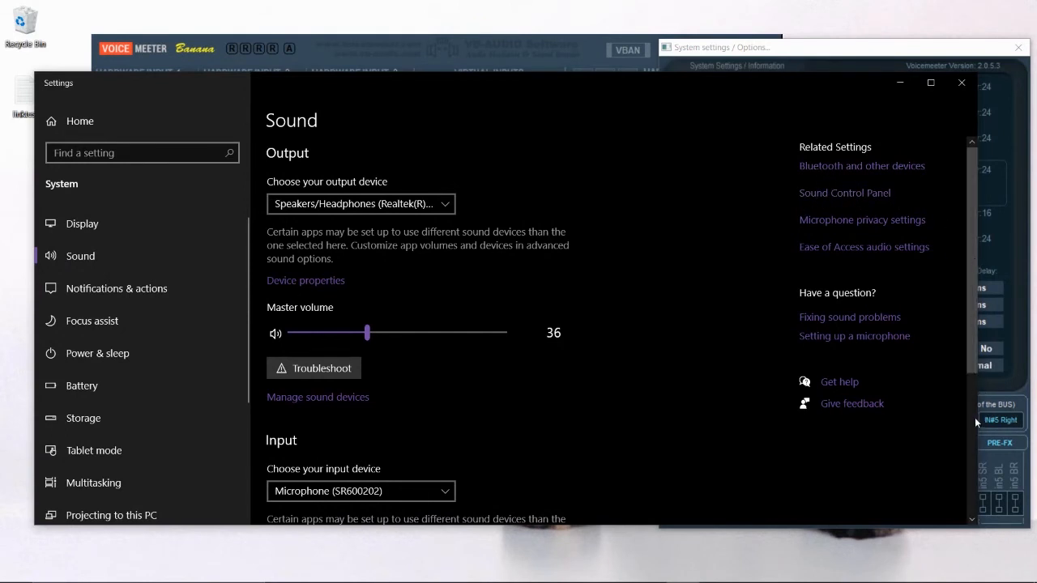
pyautogui.moveTo(977, 417); pyautogui.dragTo(956, 379)
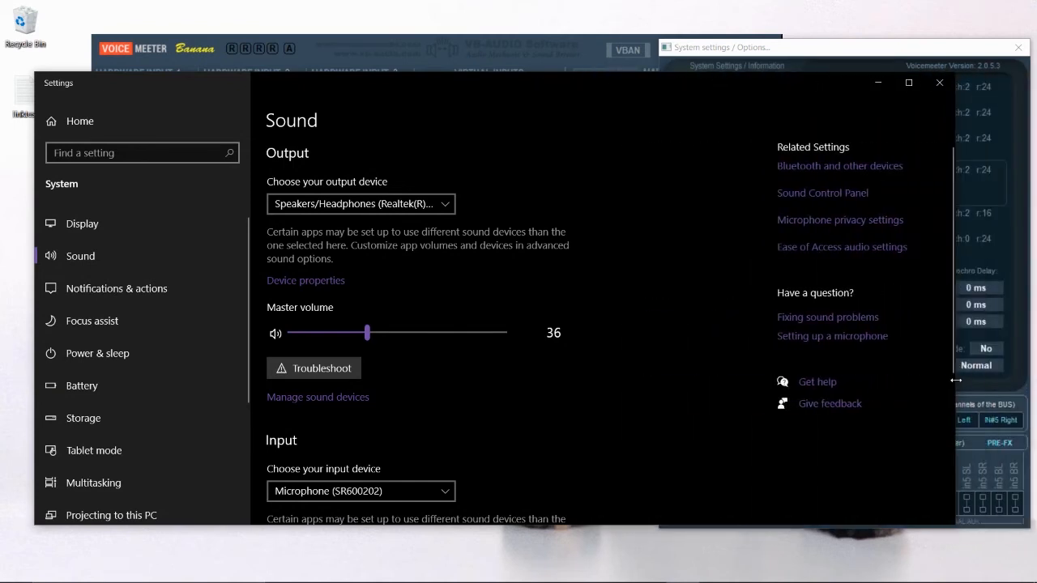
pyautogui.click(794, 196)
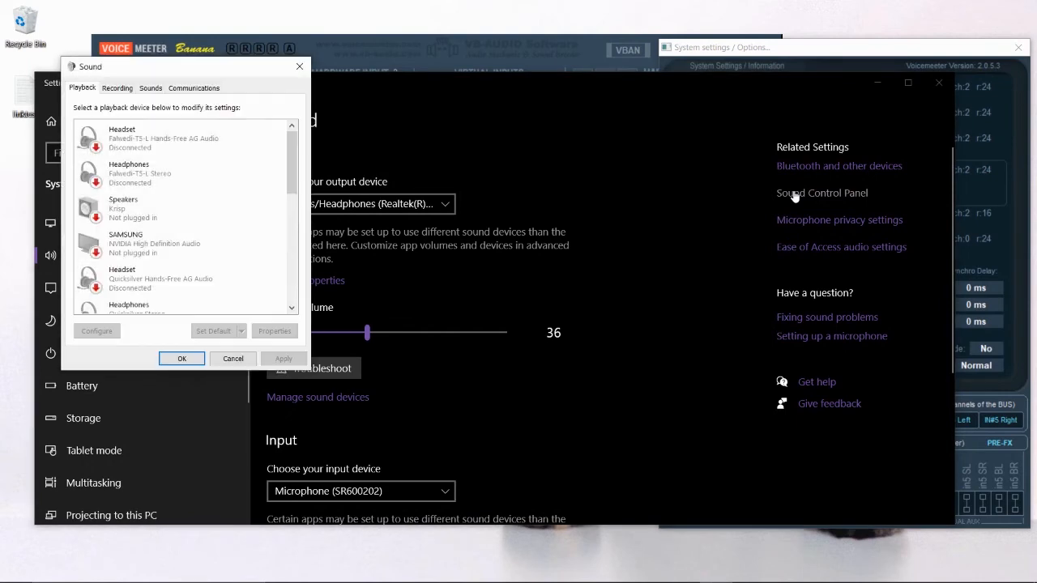
pyautogui.moveTo(221, 70); pyautogui.dragTo(443, 122)
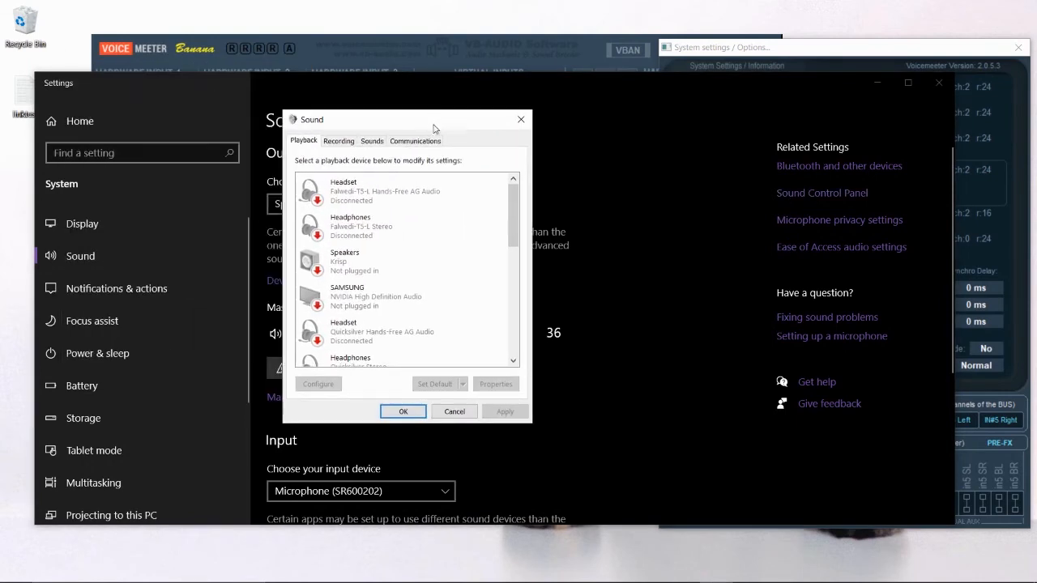
# Select 16 bit, 48000 Hz as the default format of the Realtek Speakers/Headphones playback device and confirm it.
pyautogui.scroll(-2, 450, 303)
pyautogui.scroll(-3, 450, 303)
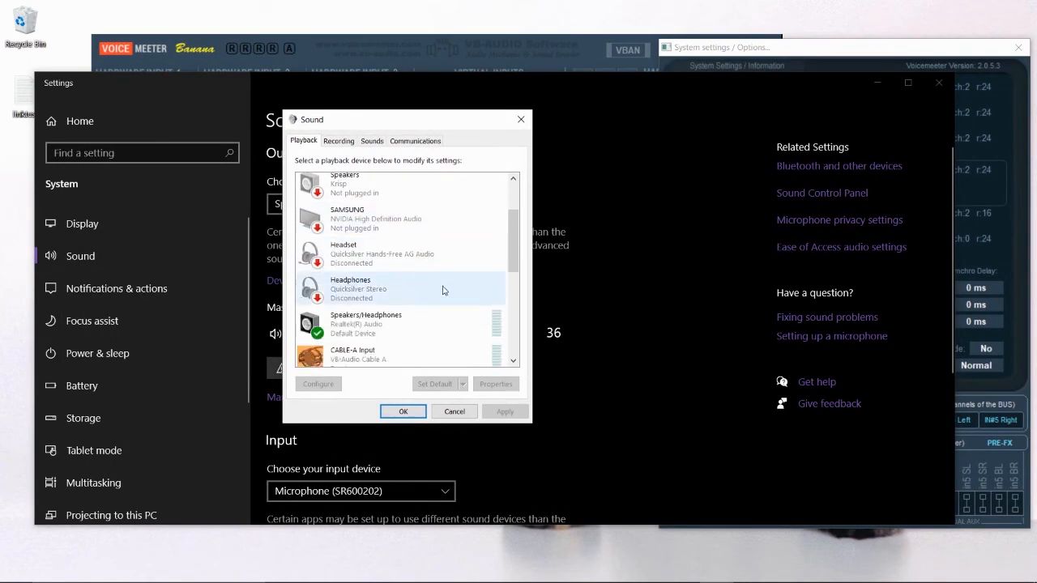
pyautogui.scroll(-1, 405, 263)
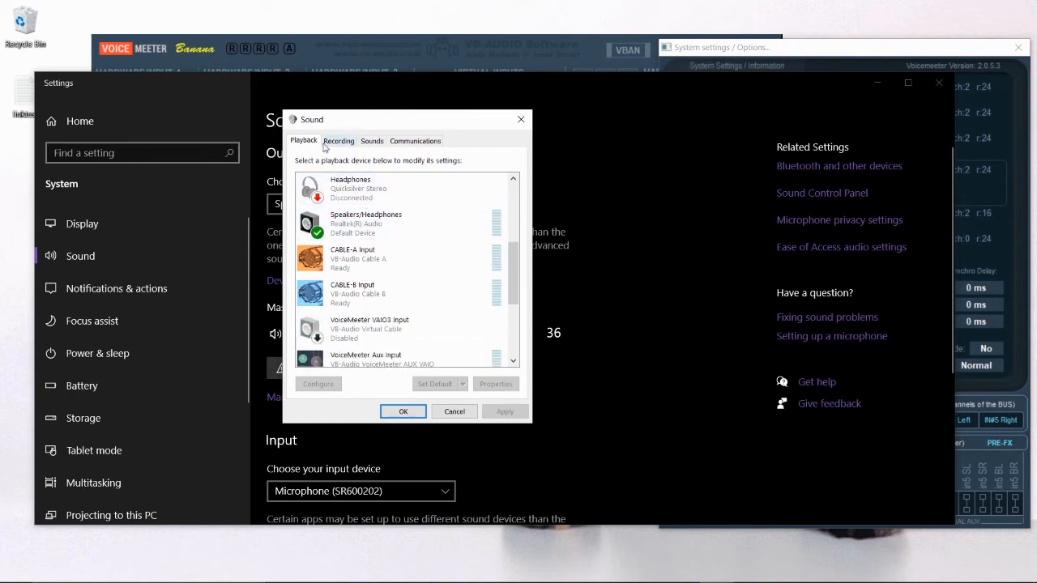
pyautogui.rightClick(353, 222)
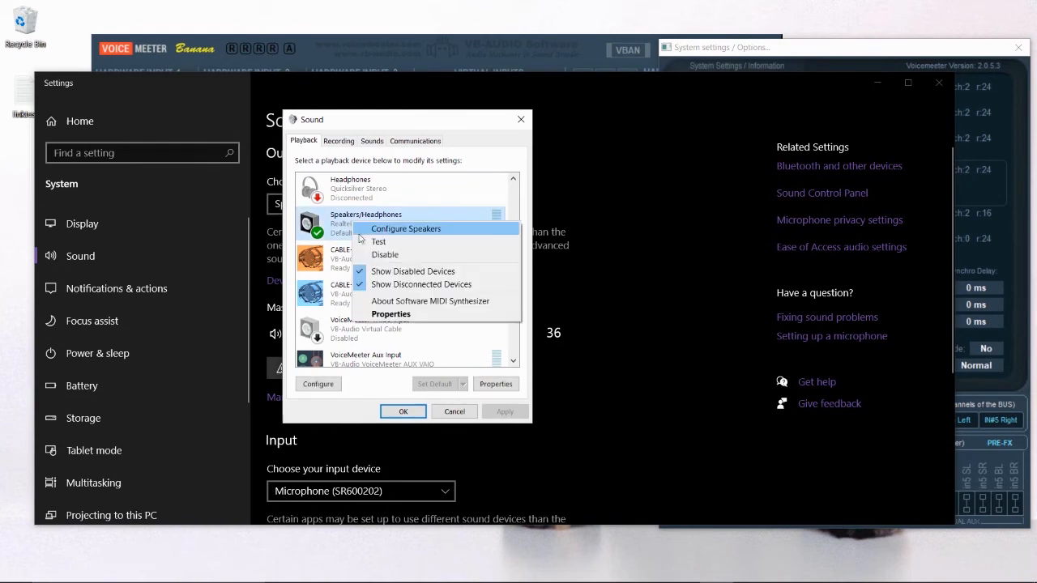
pyautogui.click(384, 315)
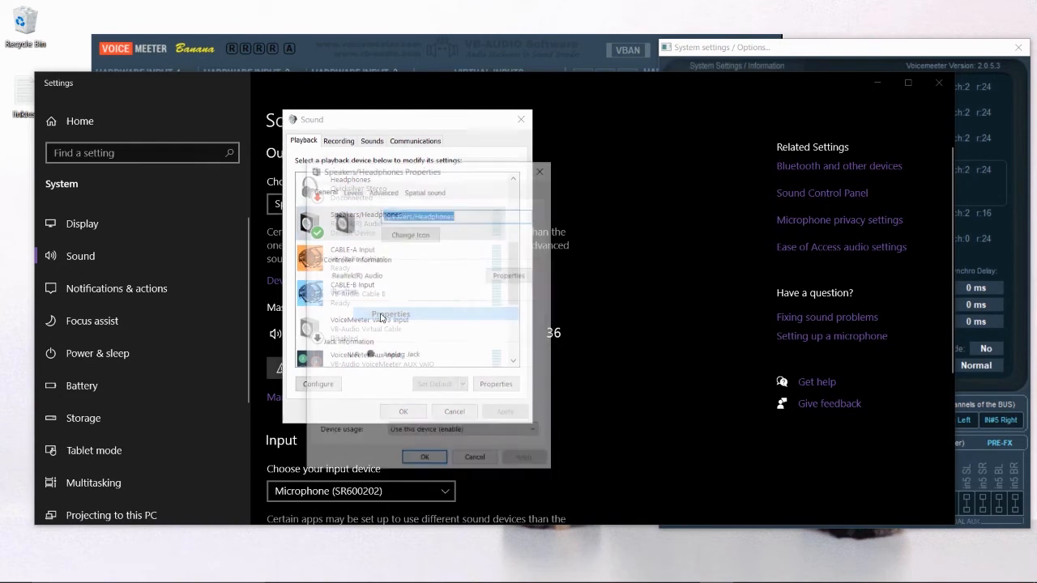
pyautogui.click(394, 195)
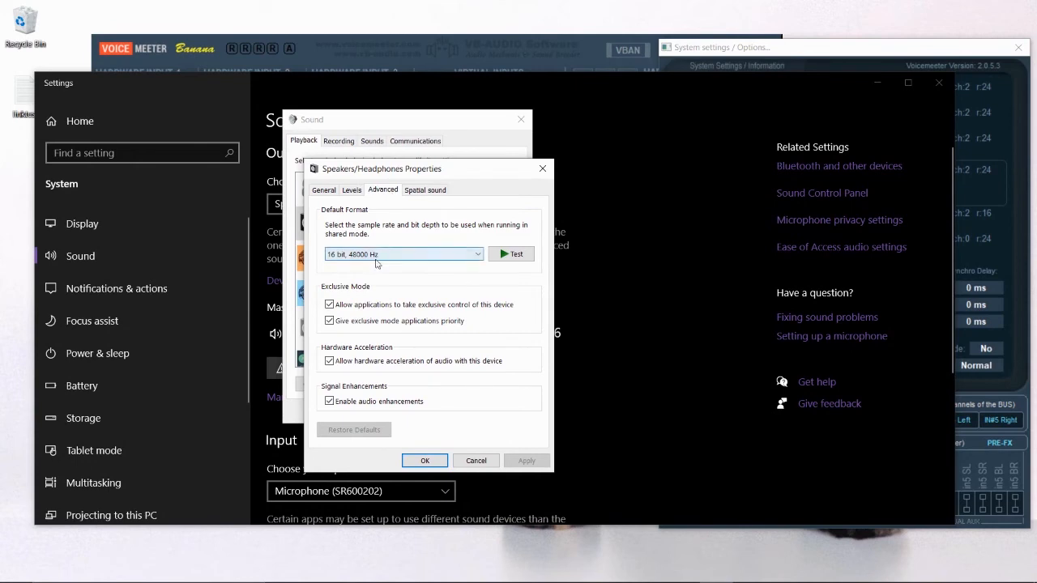
pyautogui.moveTo(402, 175); pyautogui.dragTo(593, 169)
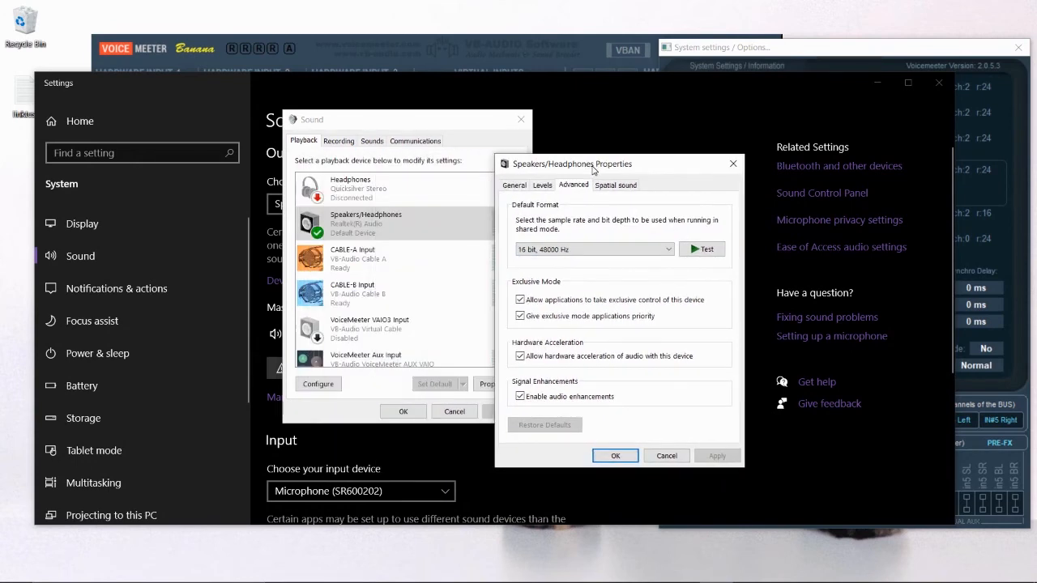
pyautogui.click(564, 257)
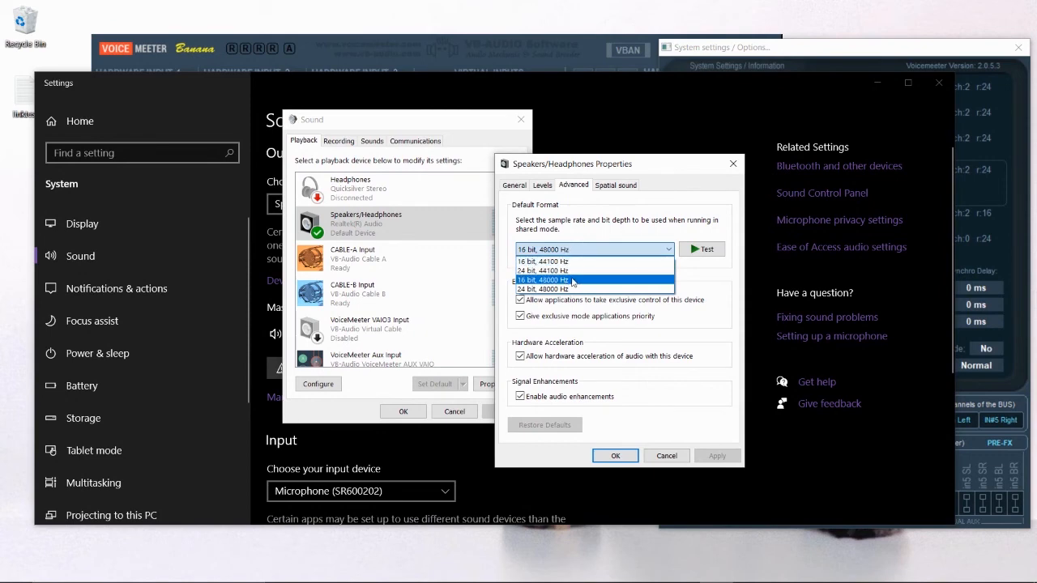
pyautogui.click(572, 281)
pyautogui.click(620, 463)
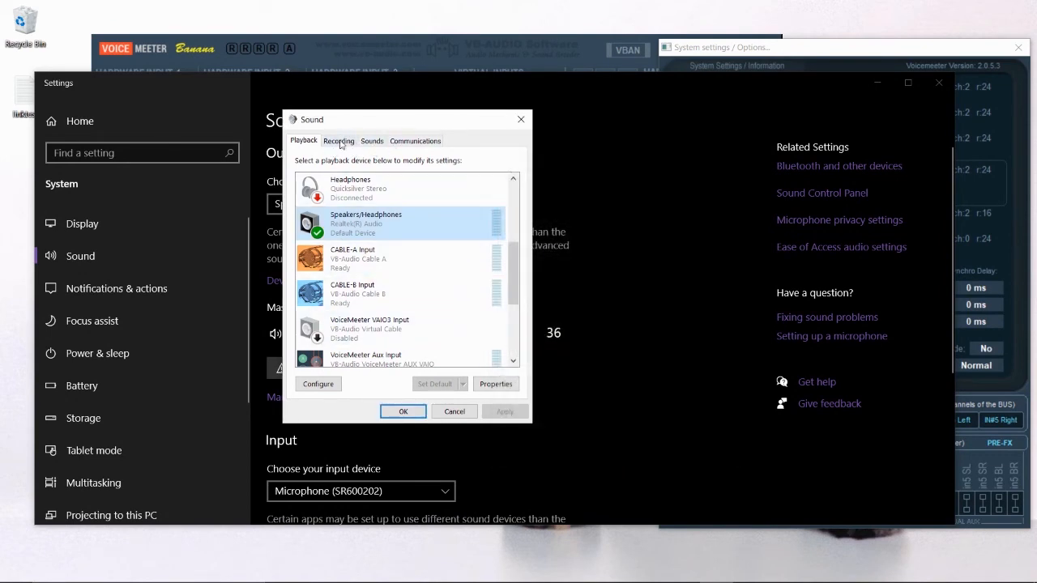
# Check the default format of the SR600202 microphone in its recording device properties.
pyautogui.click(340, 143)
pyautogui.scroll(-2, 502, 247)
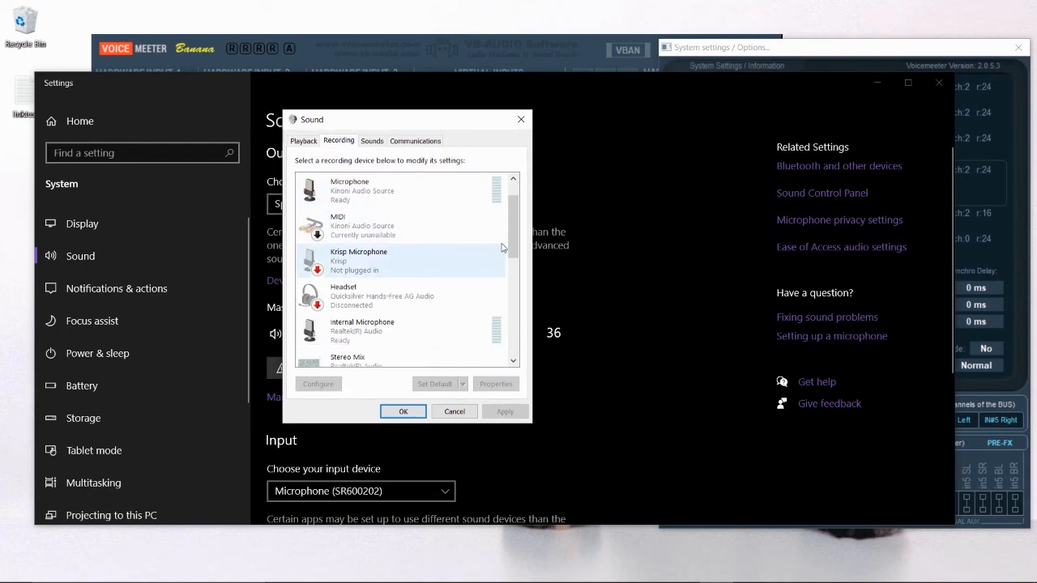
pyautogui.scroll(-3, 503, 247)
pyautogui.rightClick(314, 209)
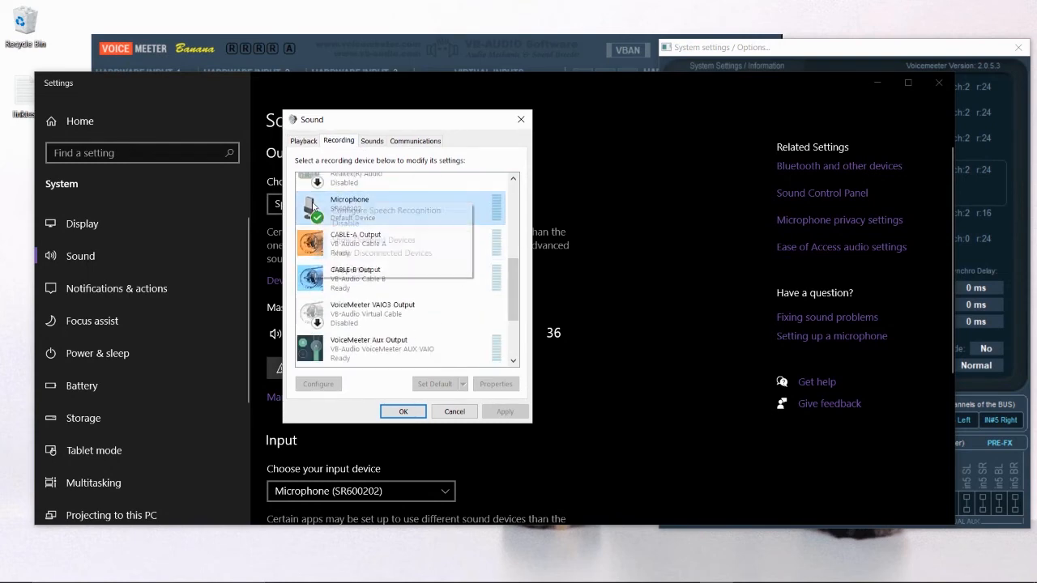
pyautogui.click(364, 270)
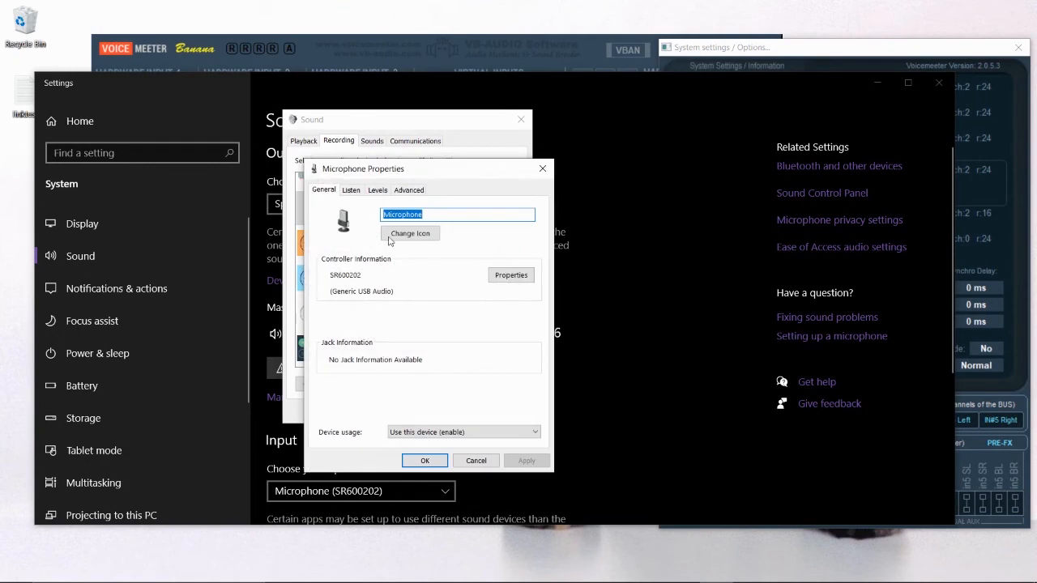
pyautogui.click(408, 190)
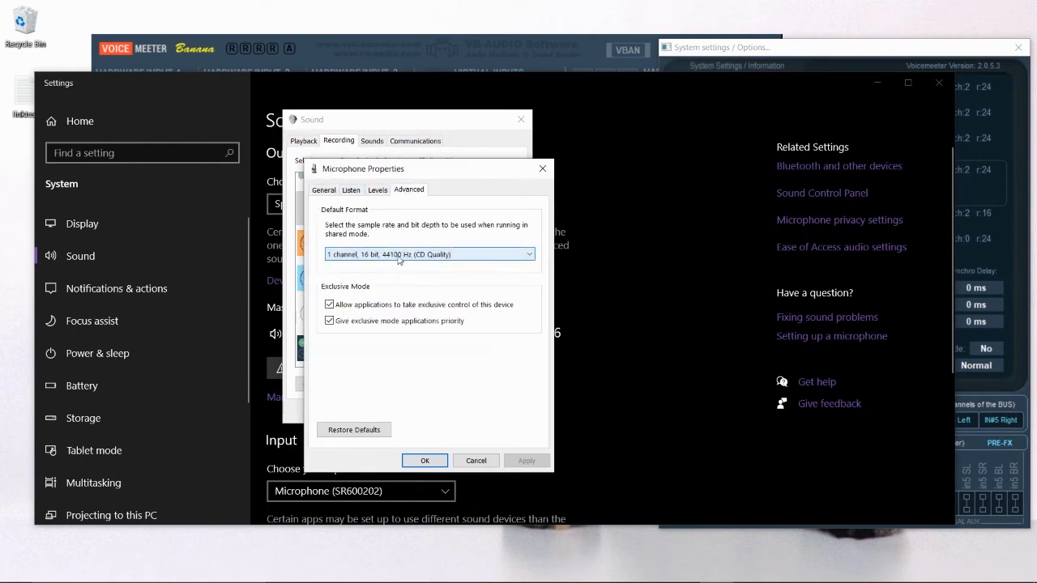
pyautogui.click(543, 169)
# Set the default format of the Realtek Speakers/Headphones playback device to 24 bit, 44100 Hz and apply it.
pyautogui.click(304, 140)
pyautogui.scroll(-1, 403, 281)
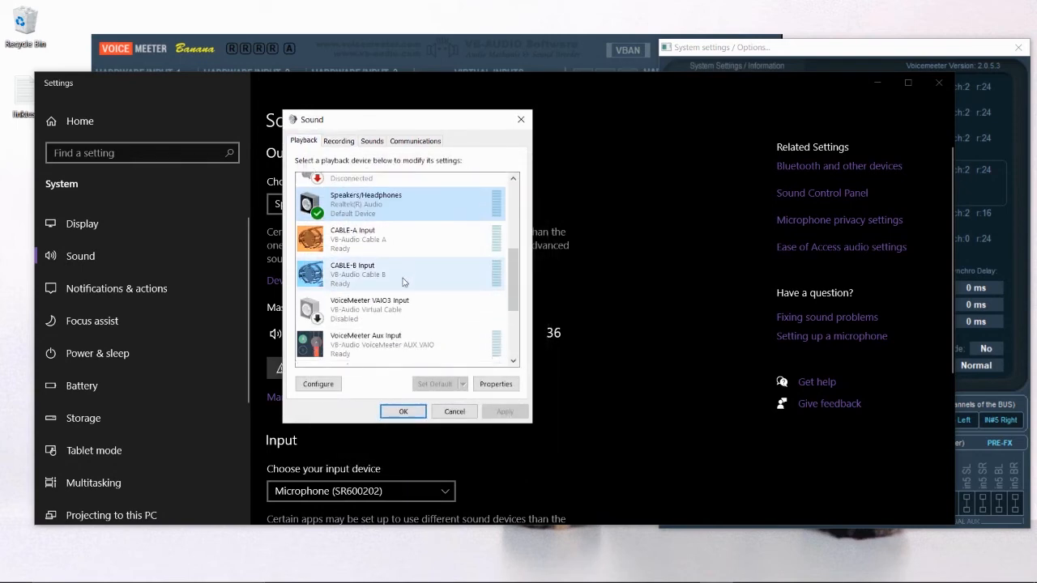
pyautogui.scroll(-1, 403, 281)
pyautogui.moveTo(516, 294); pyautogui.dragTo(515, 269)
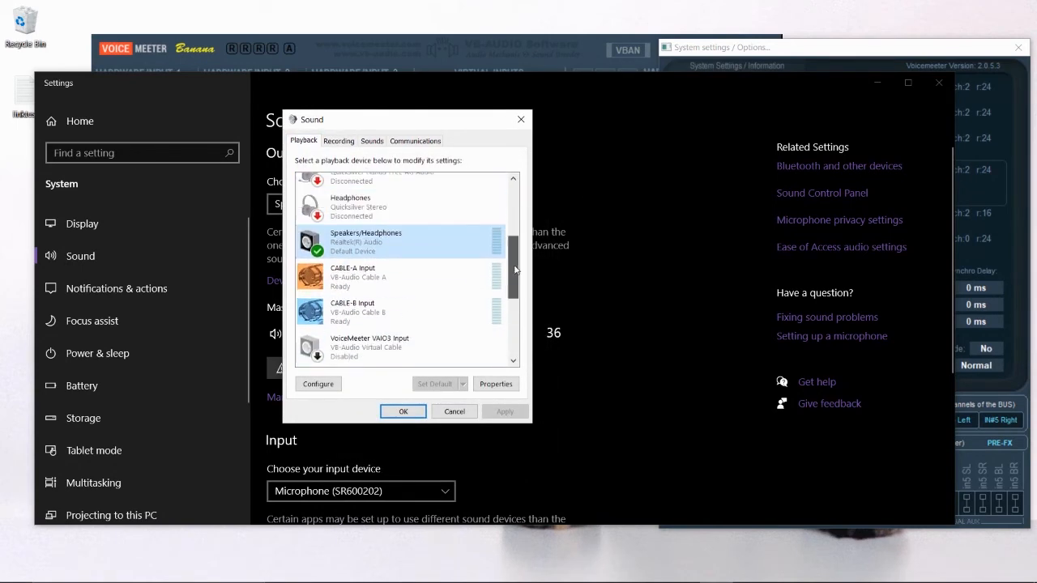
pyautogui.rightClick(382, 247)
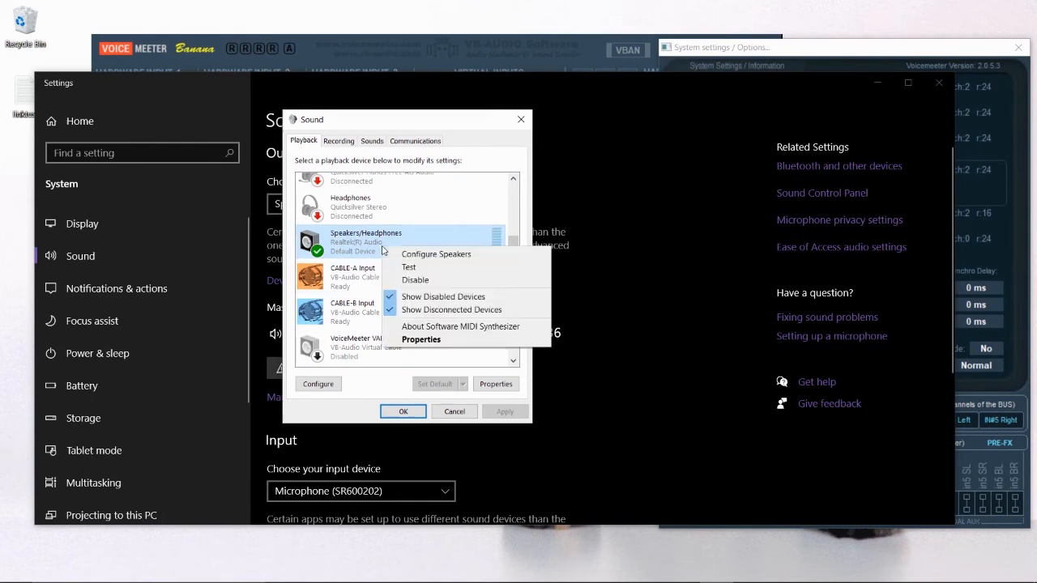
pyautogui.click(431, 341)
pyautogui.click(384, 191)
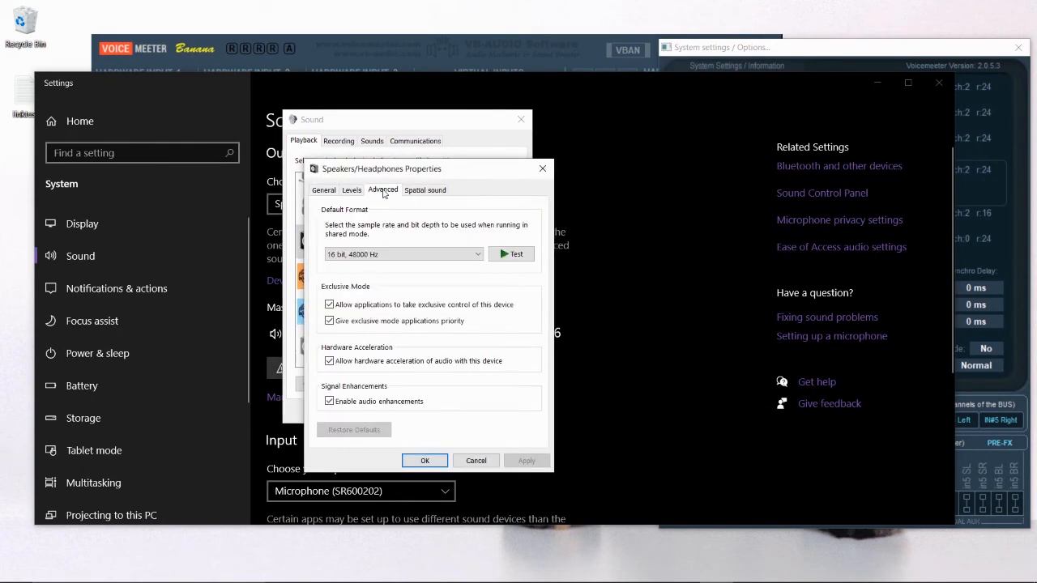
pyautogui.click(395, 254)
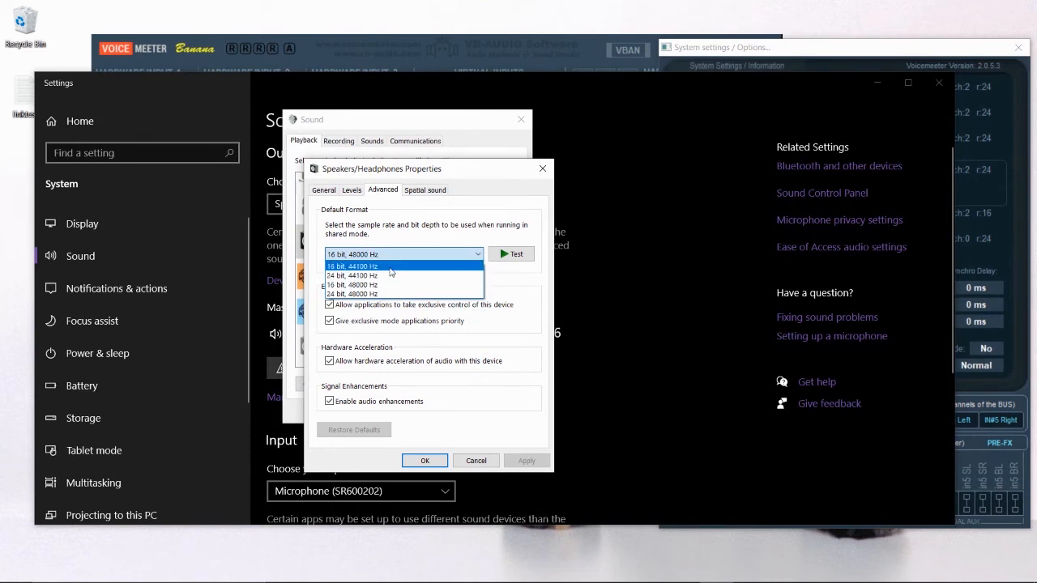
pyautogui.click(390, 268)
pyautogui.click(394, 256)
pyautogui.click(389, 277)
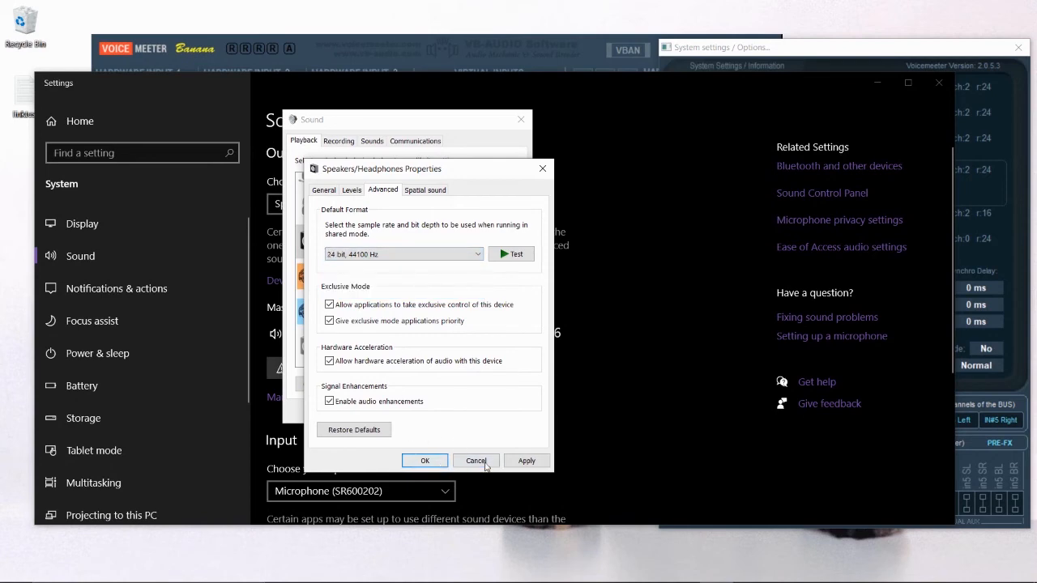
pyautogui.click(527, 460)
pyautogui.click(567, 354)
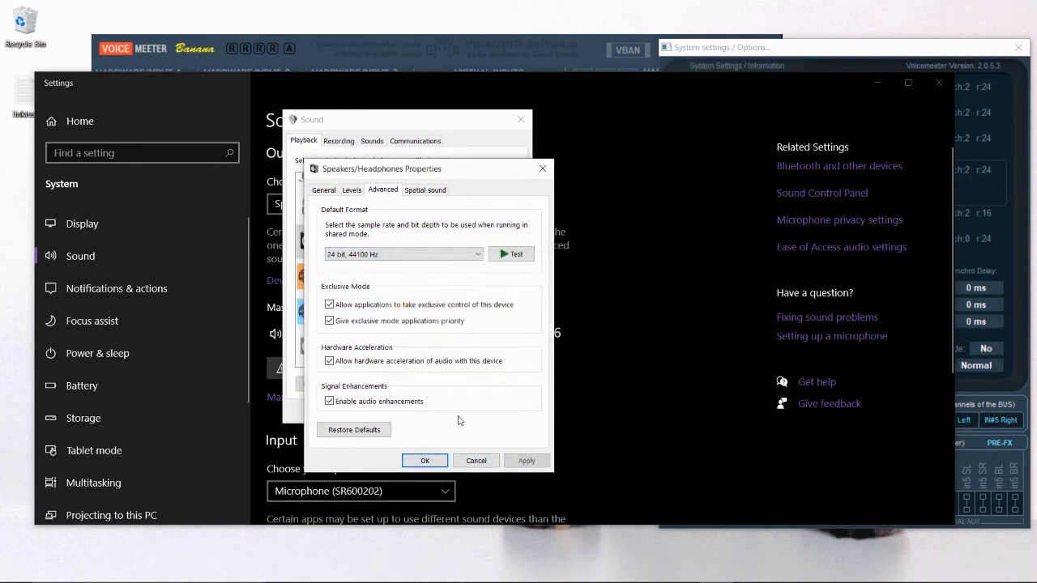
pyautogui.click(424, 460)
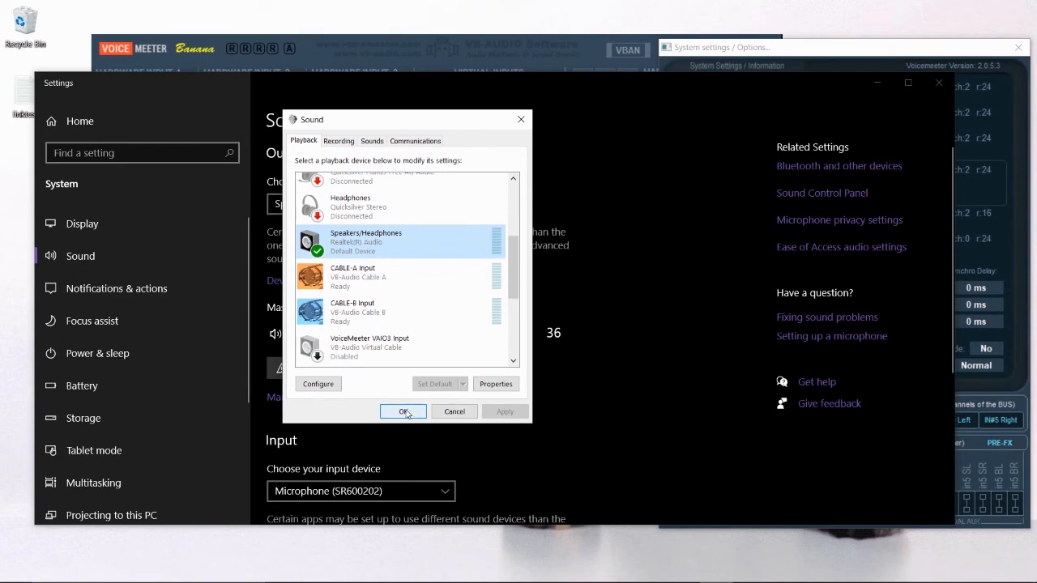
# Check the default format of the CABLE-A Input playback device in its properties.
pyautogui.rightClick(326, 268)
pyautogui.click(366, 374)
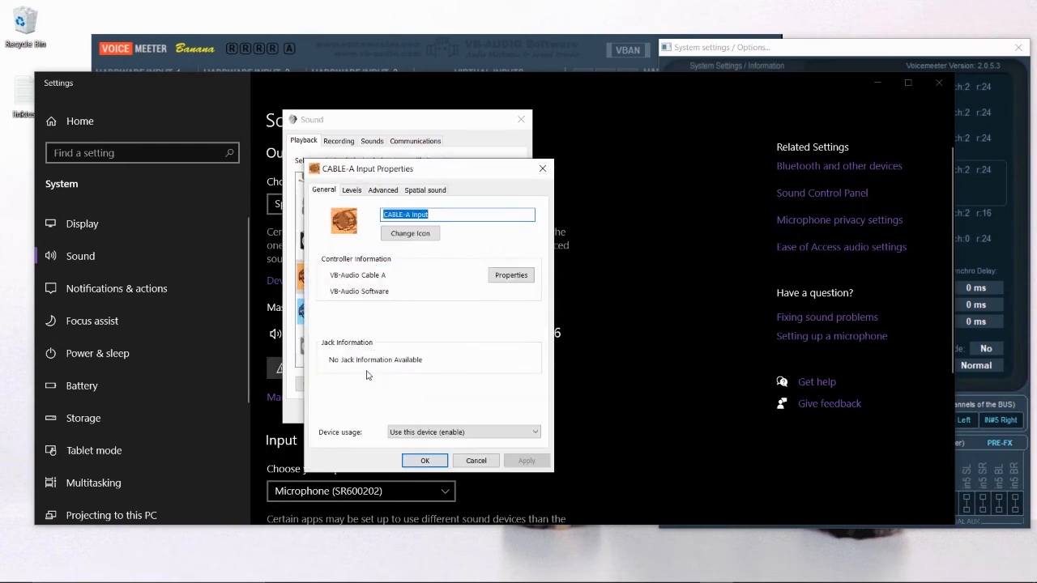
pyautogui.click(397, 195)
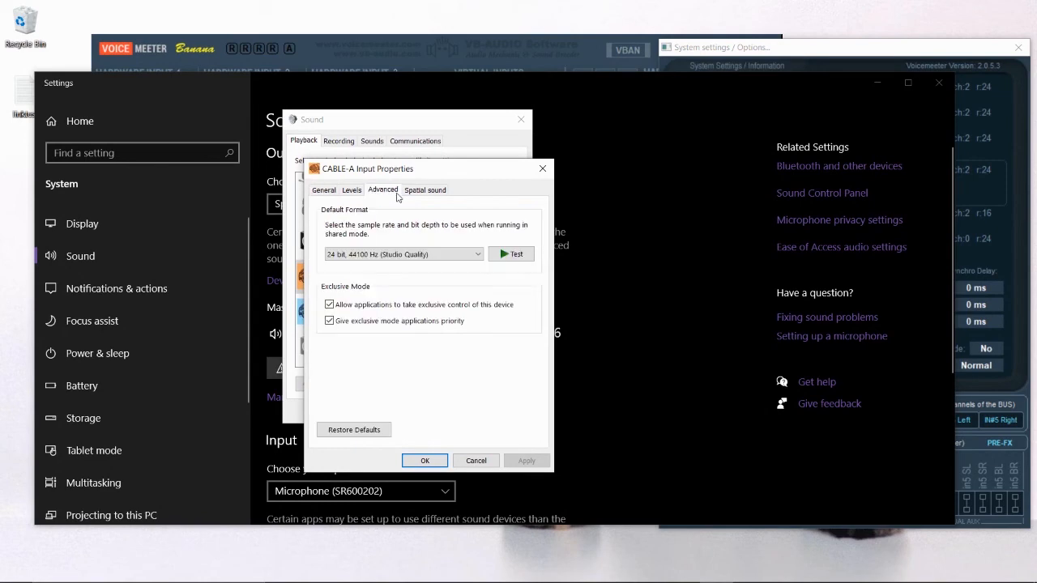
pyautogui.click(425, 462)
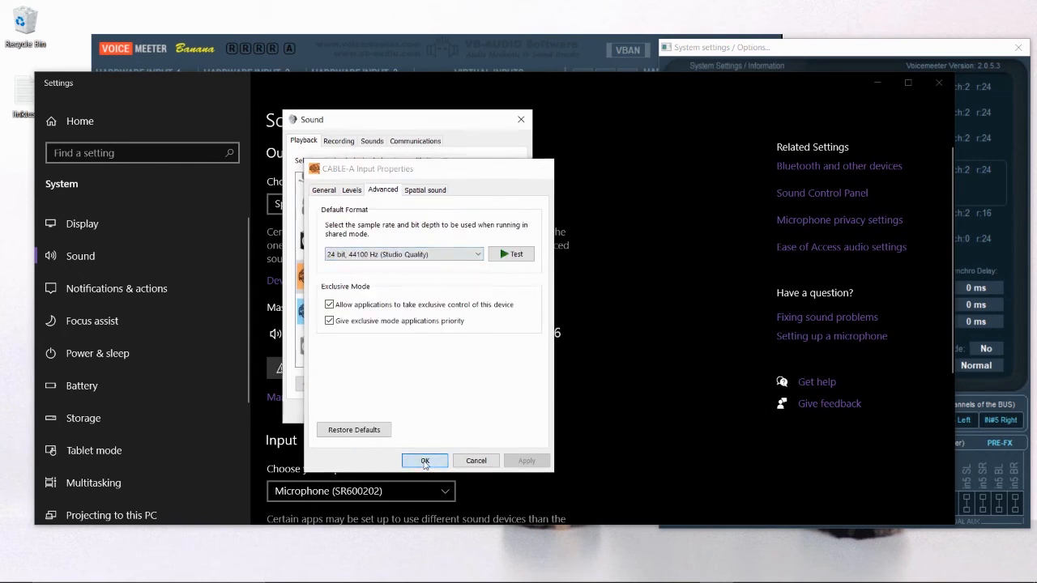
# Check the default format of the CABLE-B Input playback device and close the Sound Control Panel.
pyautogui.rightClick(328, 303)
pyautogui.click(366, 407)
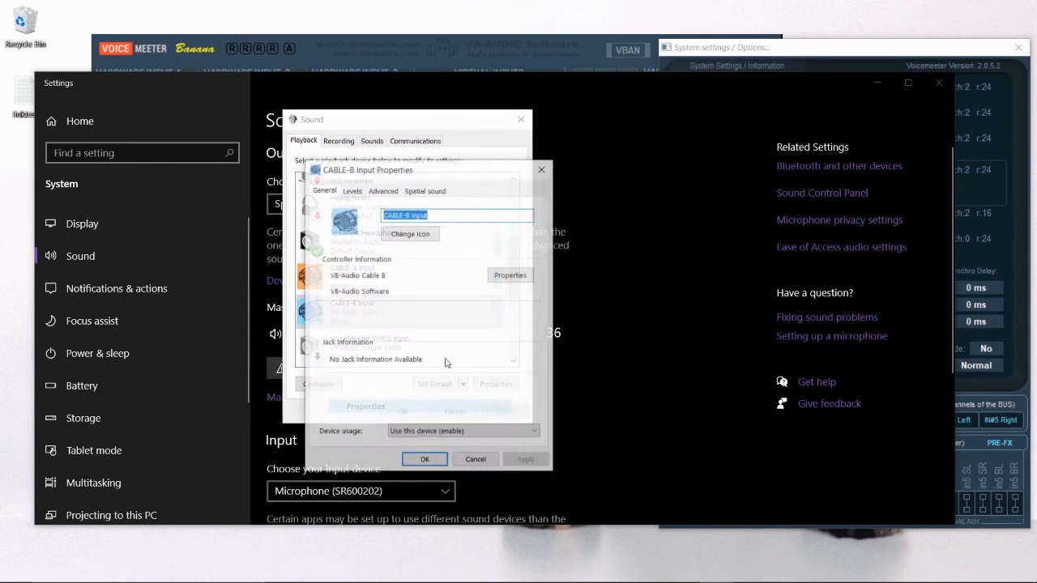
pyautogui.click(382, 189)
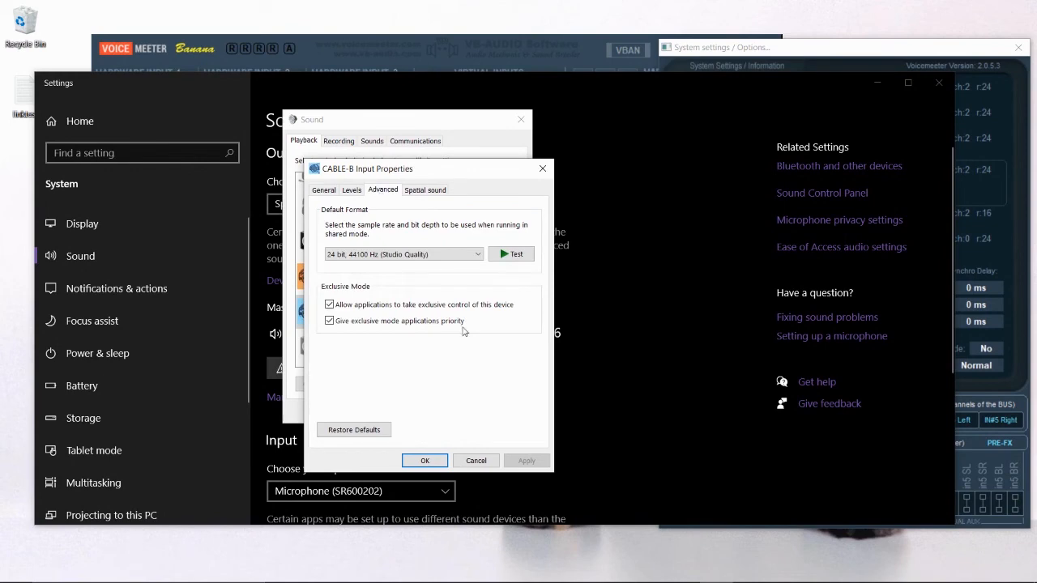
pyautogui.click(425, 461)
pyautogui.click(403, 411)
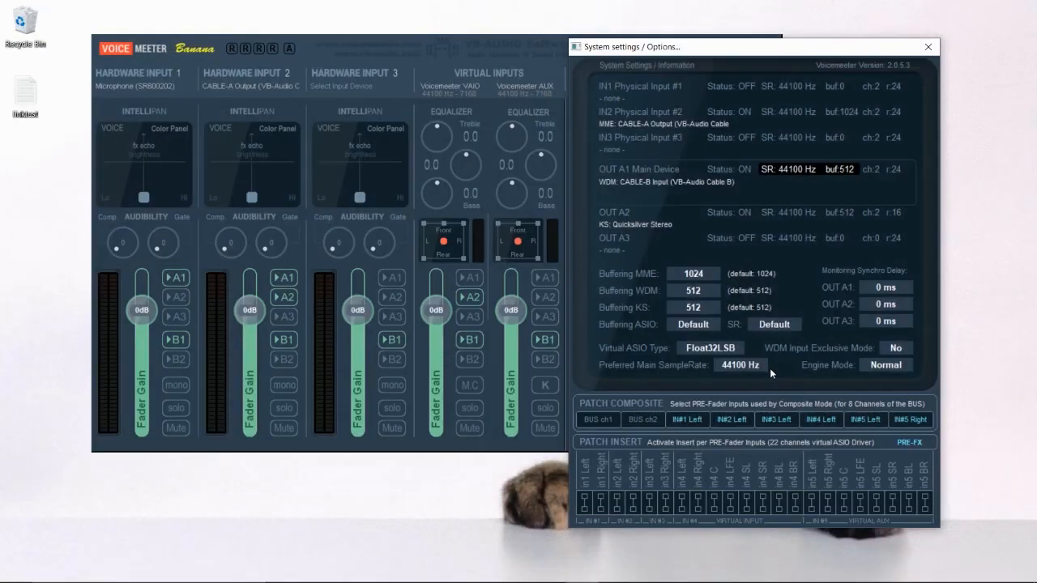
# Check the available Preferred Main SampleRate options in Voicemeeter's system settings, then close the settings window.
pyautogui.click(742, 366)
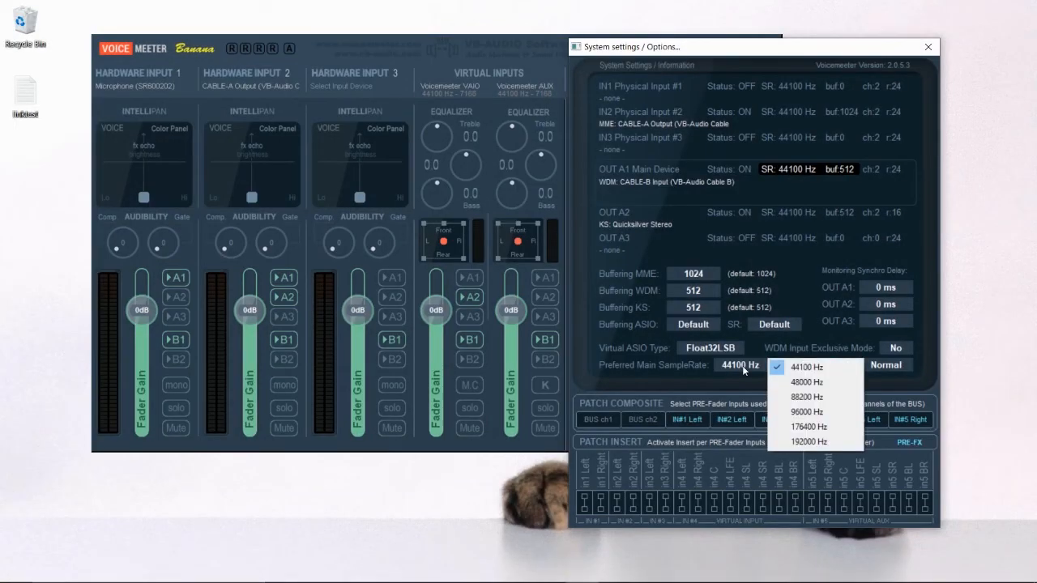
pyautogui.click(695, 377)
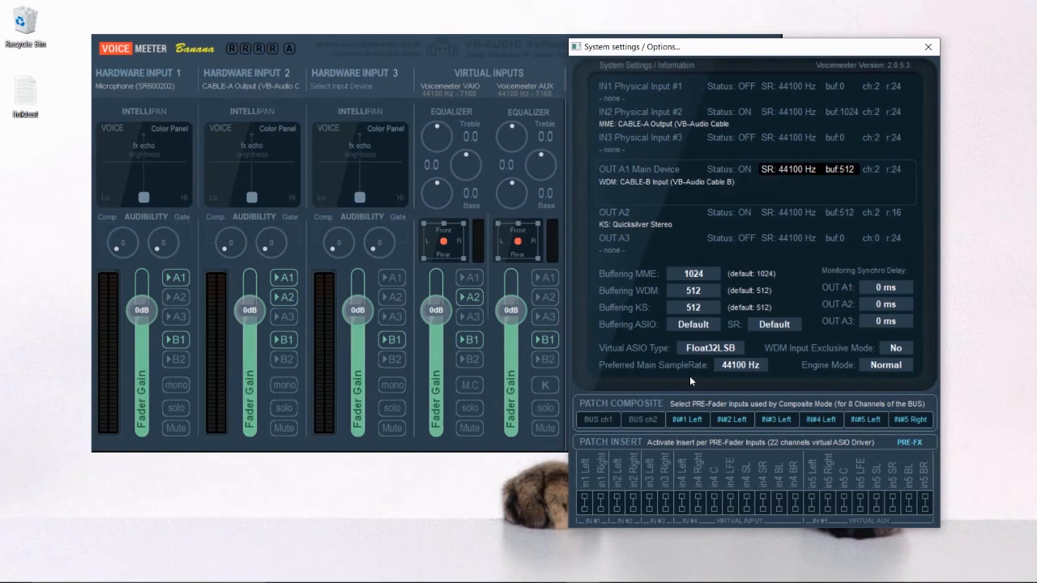
pyautogui.click(927, 46)
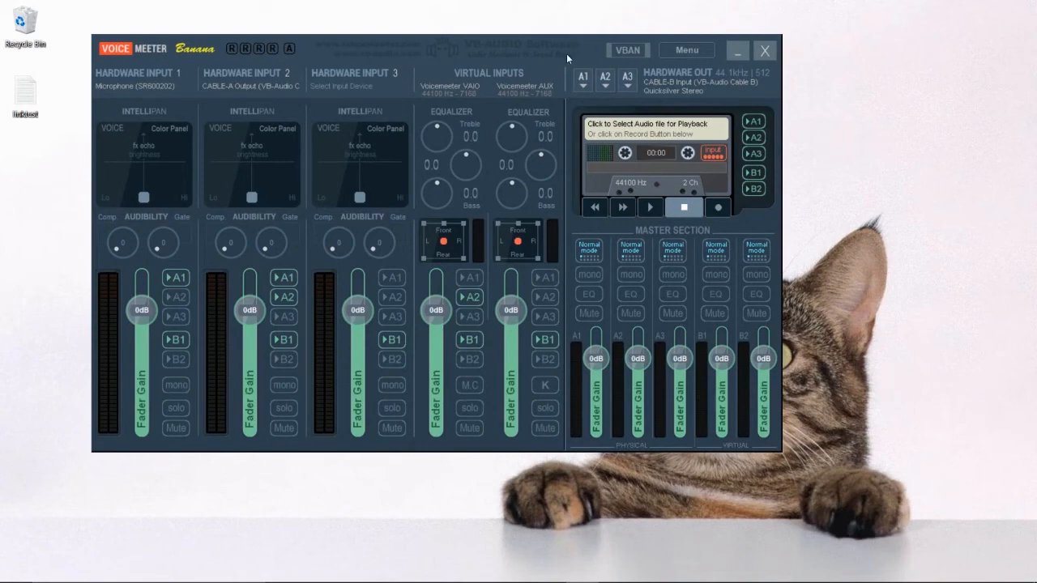
pyautogui.click(690, 53)
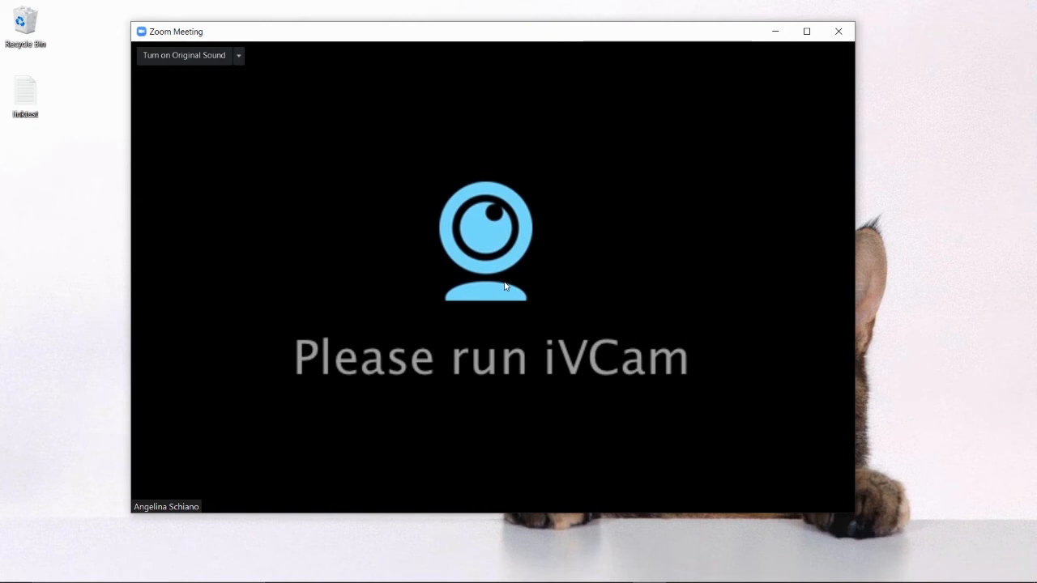
# In the Zoom meeting, select CABLE-B Output (VB-Audio Cable B) as microphone and VoiceMeeter Input (VB-Audio VoiceMeeter VAIO) as speaker, and review both selections.
pyautogui.moveTo(446, 314)
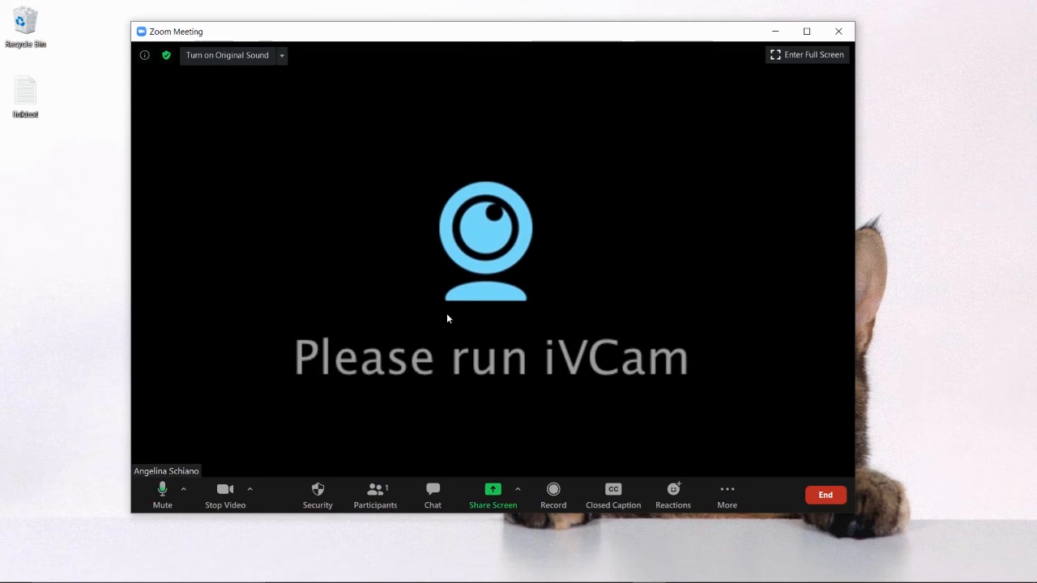
pyautogui.click(186, 493)
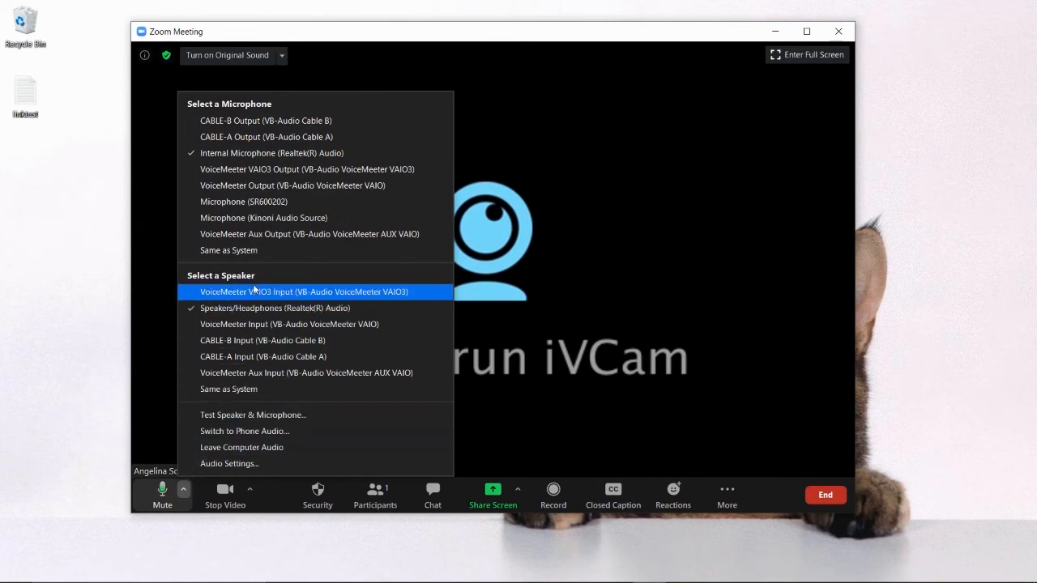
pyautogui.click(285, 121)
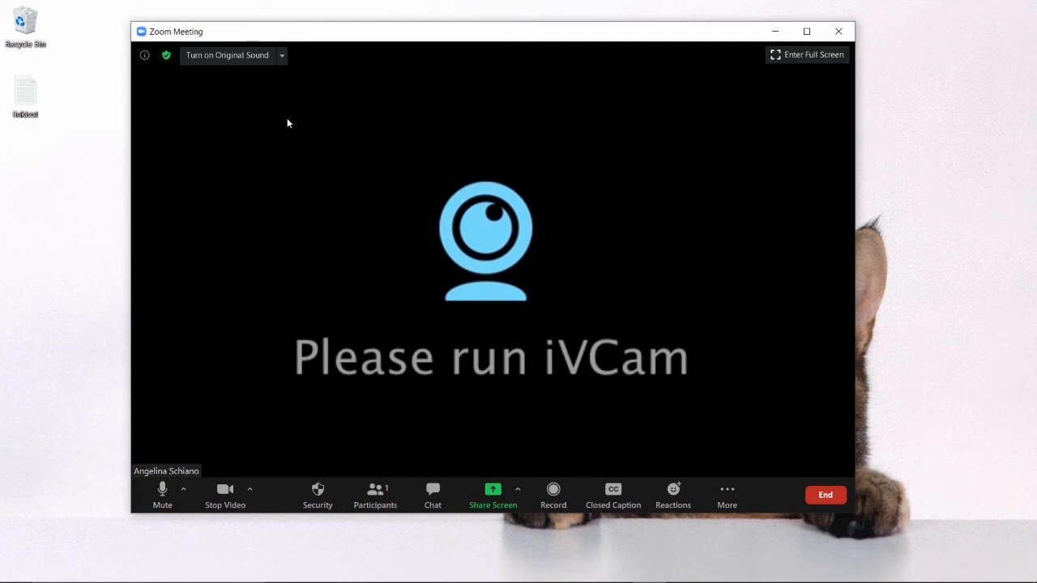
pyautogui.click(184, 491)
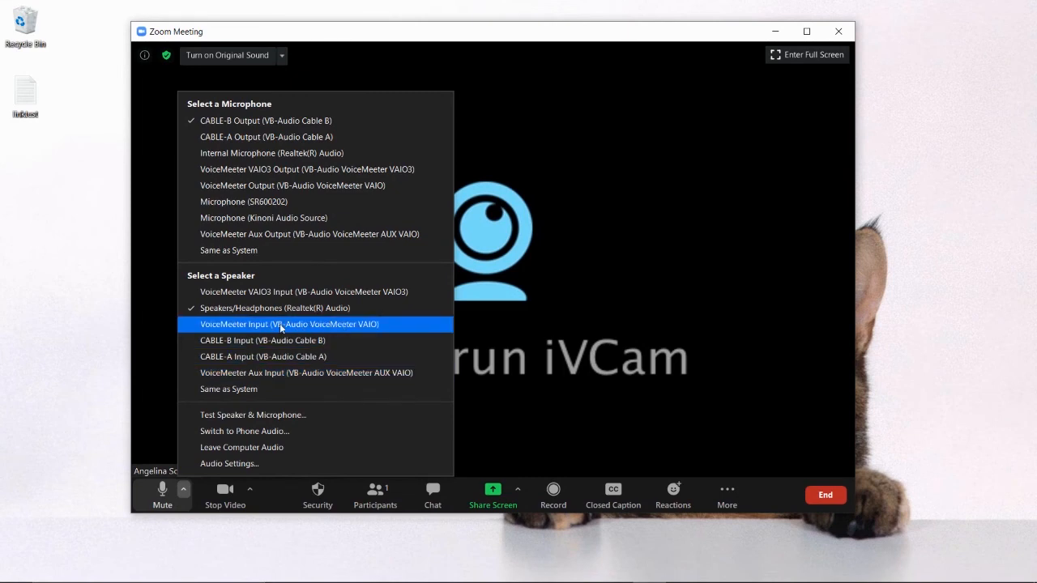
pyautogui.click(309, 325)
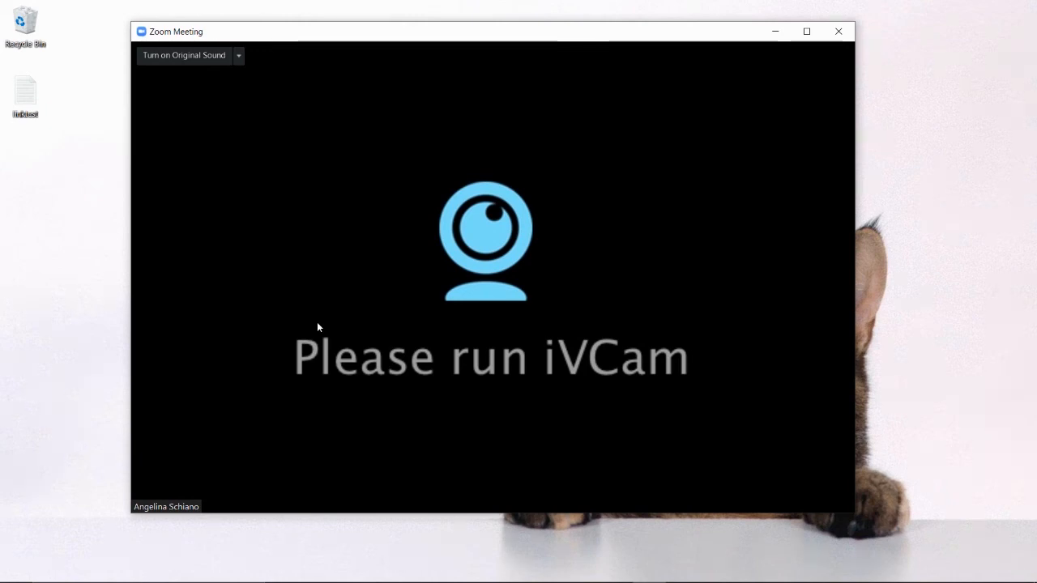
pyautogui.click(184, 490)
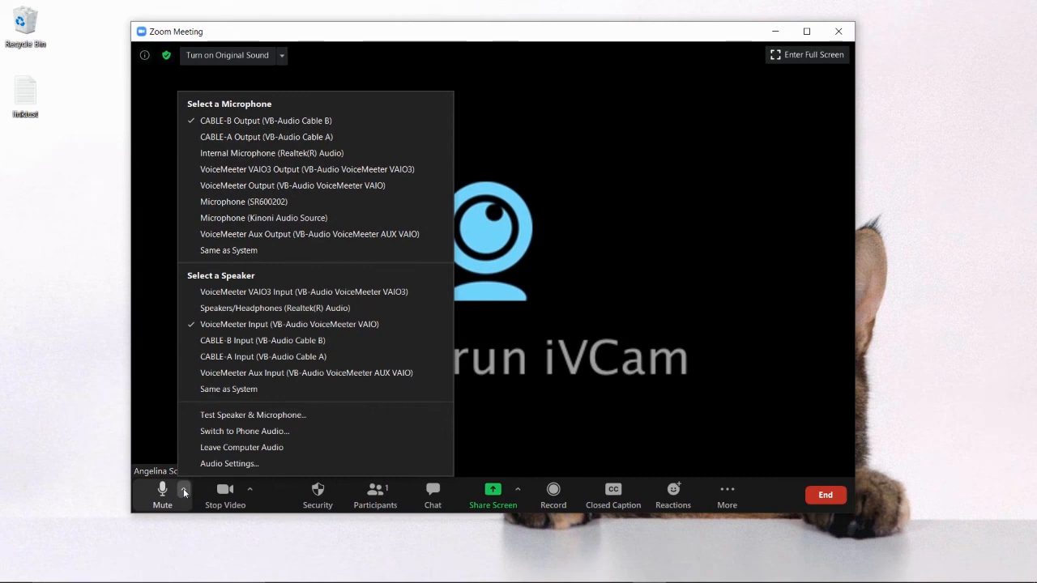
pyautogui.click(859, 420)
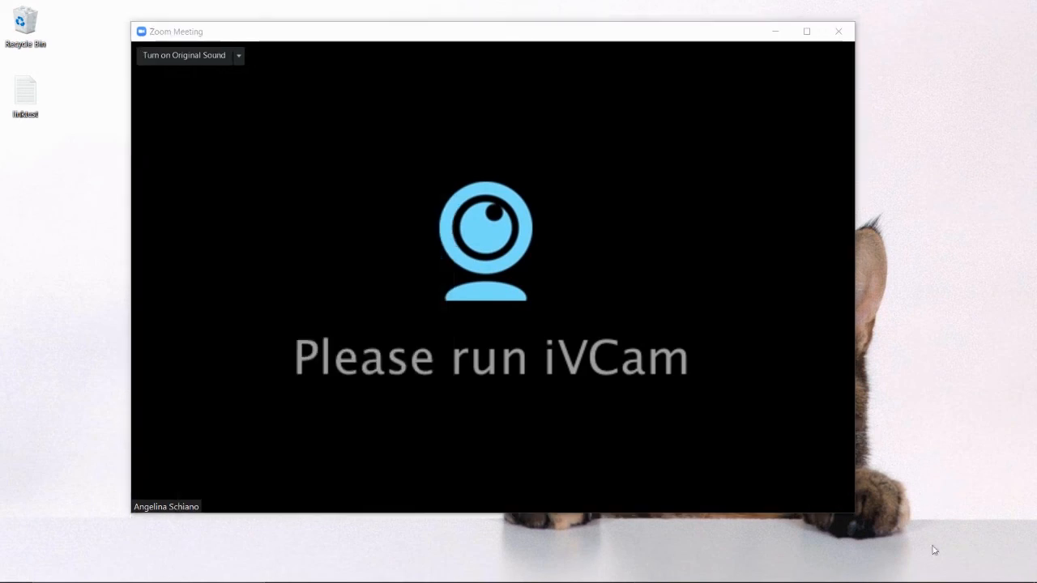
# Check which playback device Windows currently uses in the system volume control and dismiss it.
pyautogui.moveTo(942, 570)
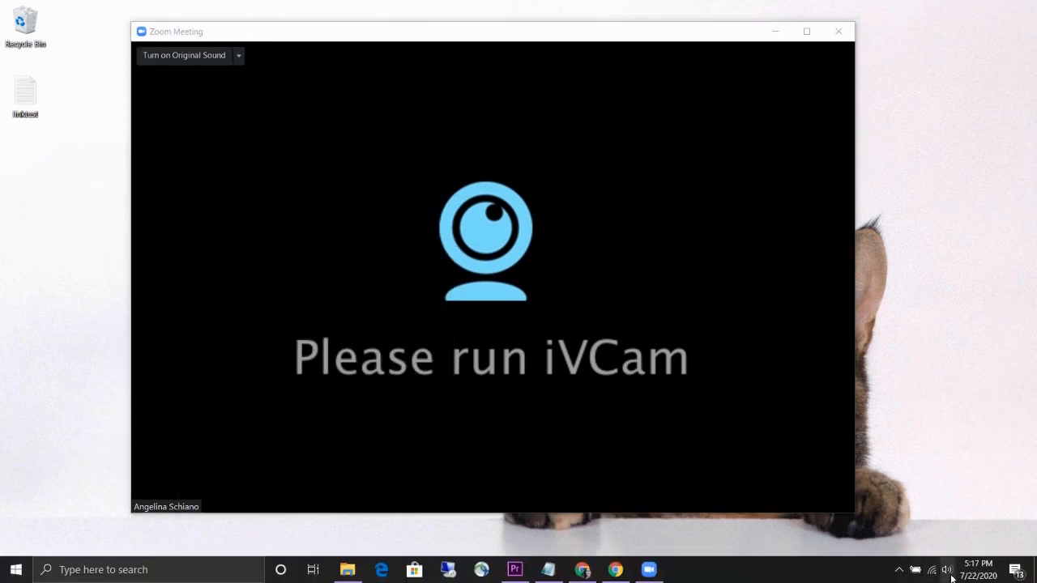
pyautogui.click(945, 569)
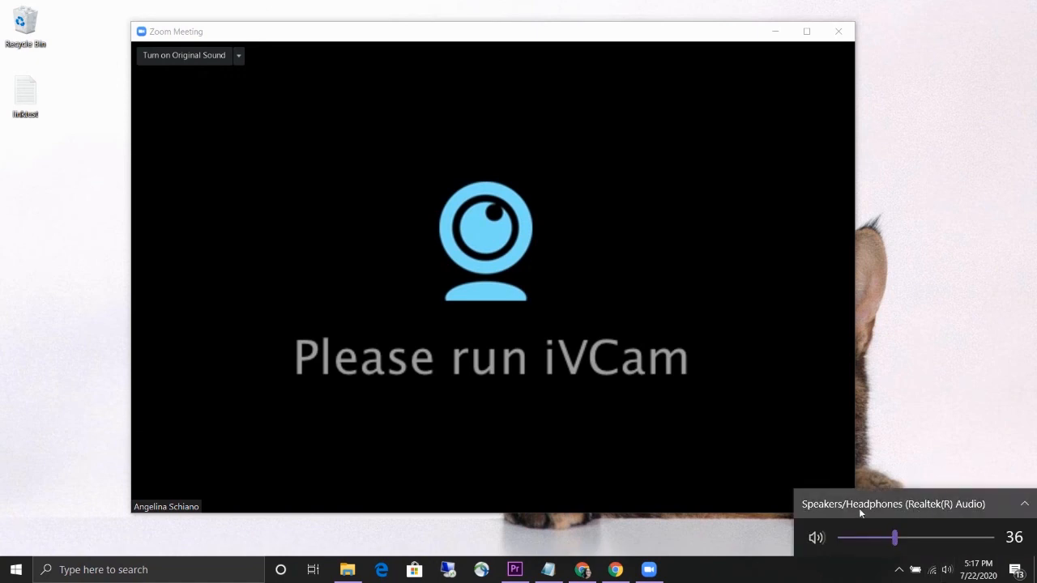
pyautogui.click(991, 353)
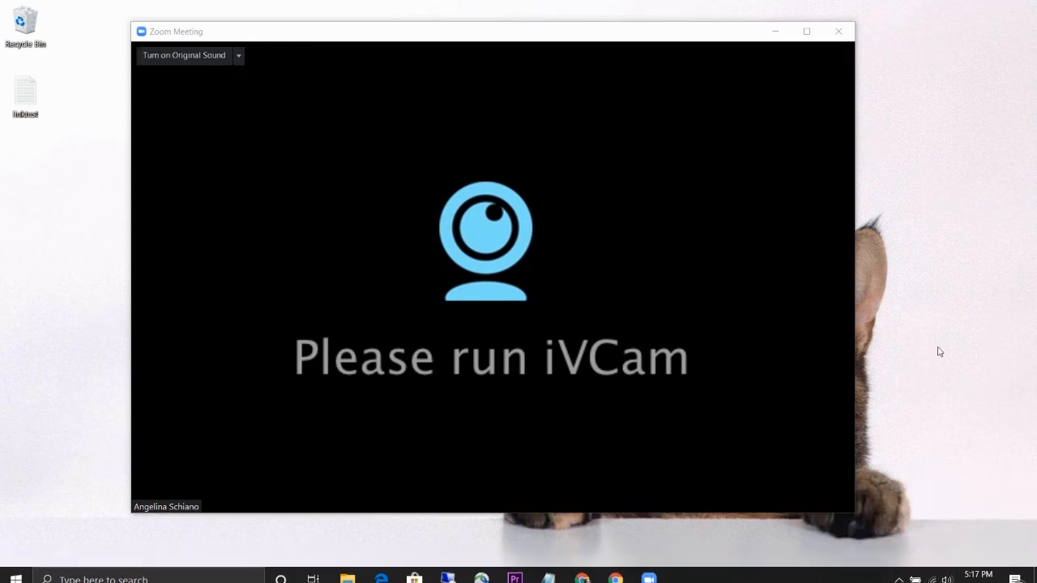